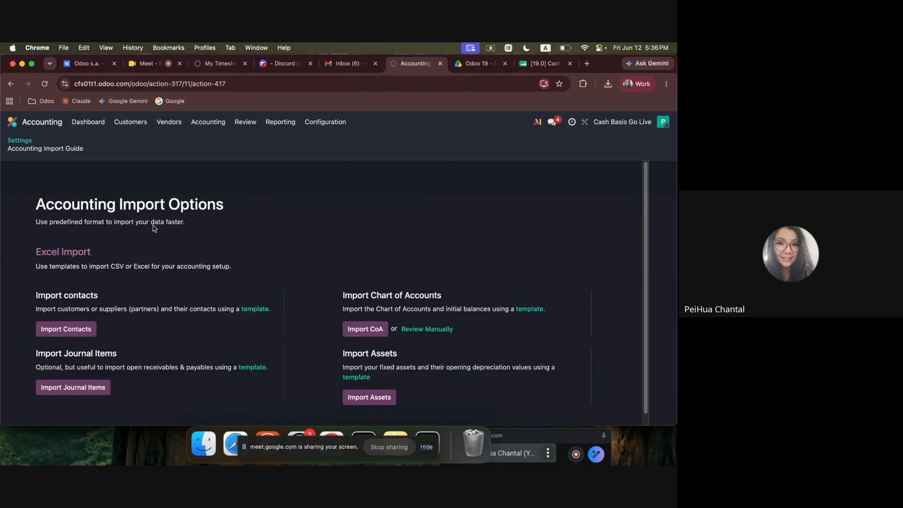
Open the Accounting settings and, under Accounting Import, go to the Import option for full history
click(325, 122)
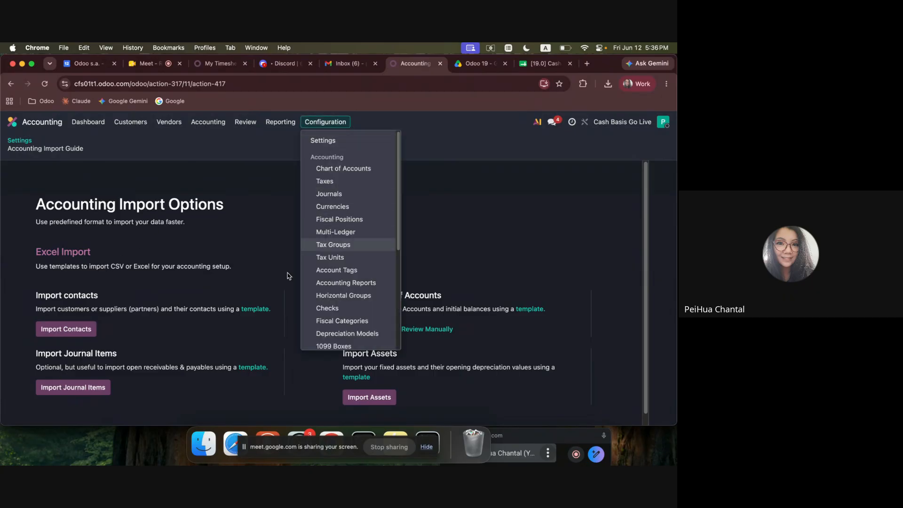
click(365, 140)
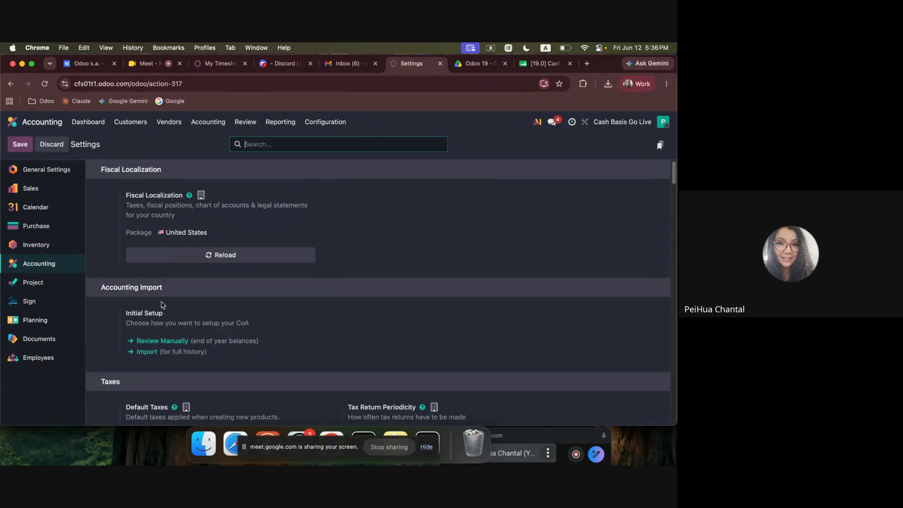
triple_click(105, 287)
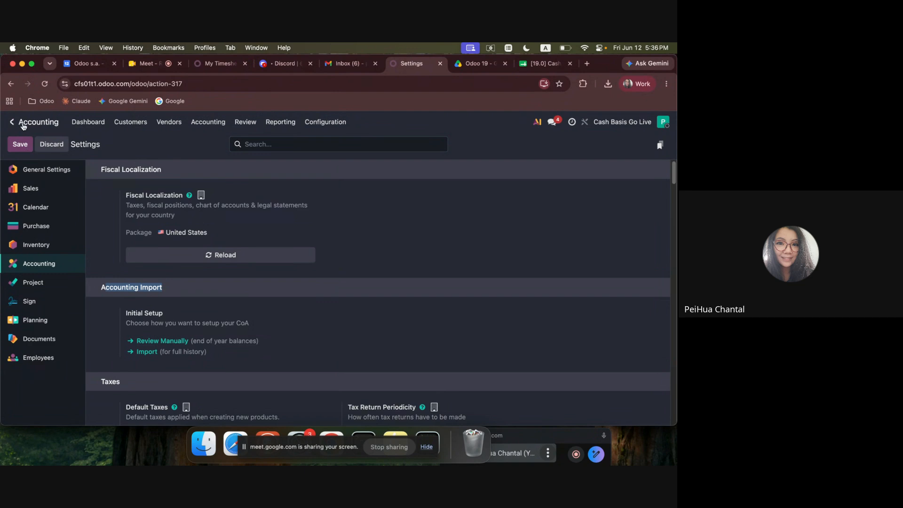
click(322, 122)
click(395, 282)
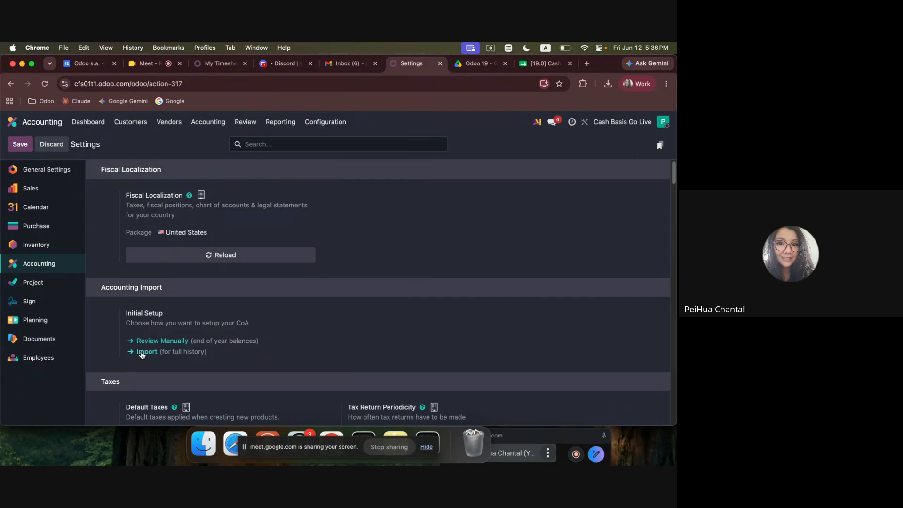
drag(188, 352, 198, 352)
drag(164, 353, 170, 361)
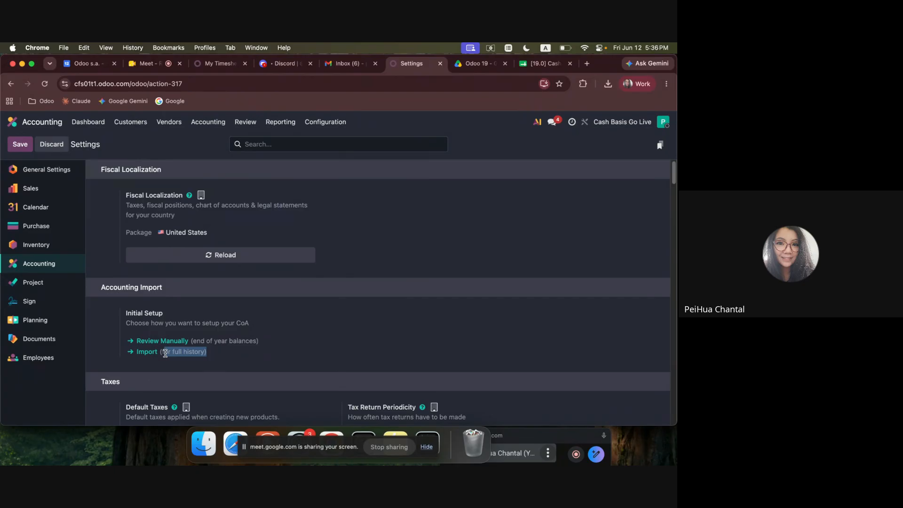
click(155, 352)
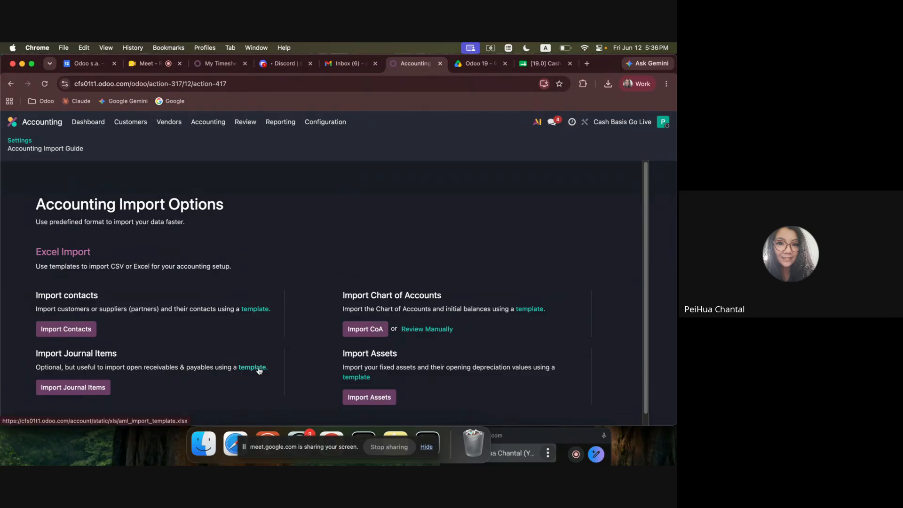
click(203, 442)
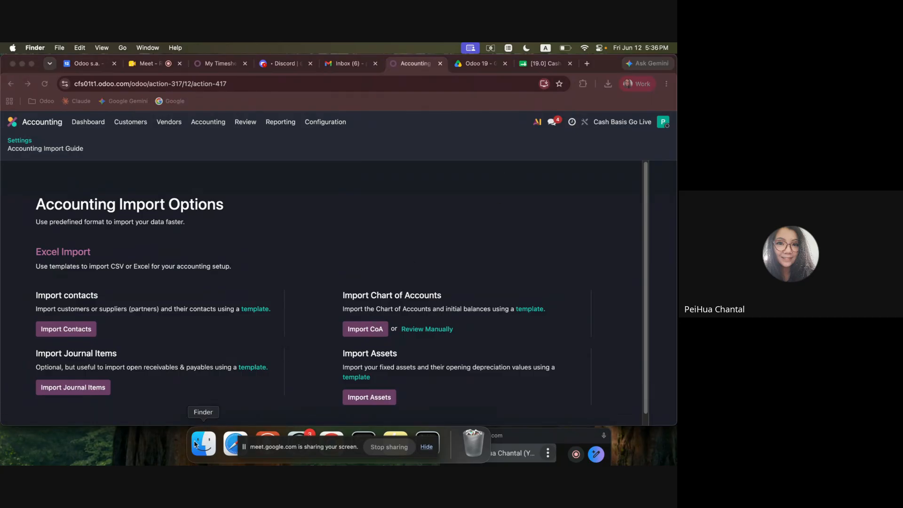
click(120, 284)
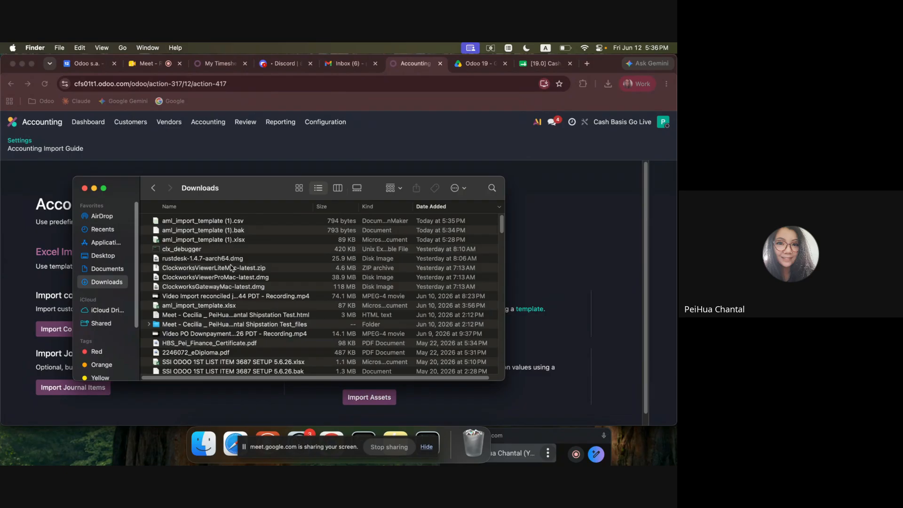
click(241, 242)
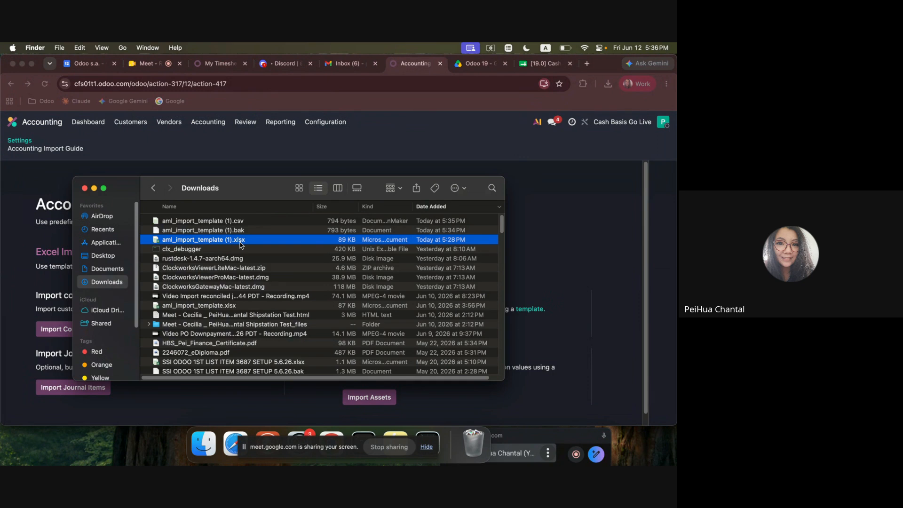
Return to the import guide, download the journal items template and open the downloaded aml_import_template (2).xlsx
click(532, 302)
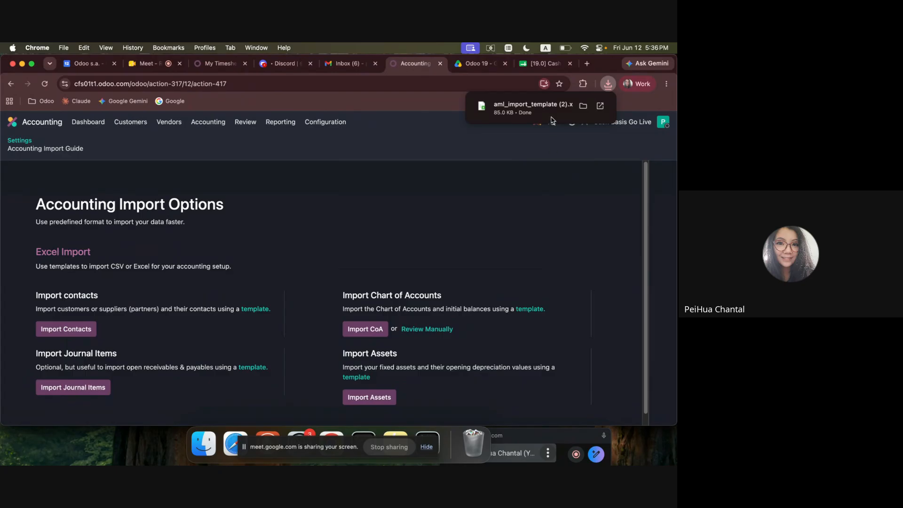
click(555, 111)
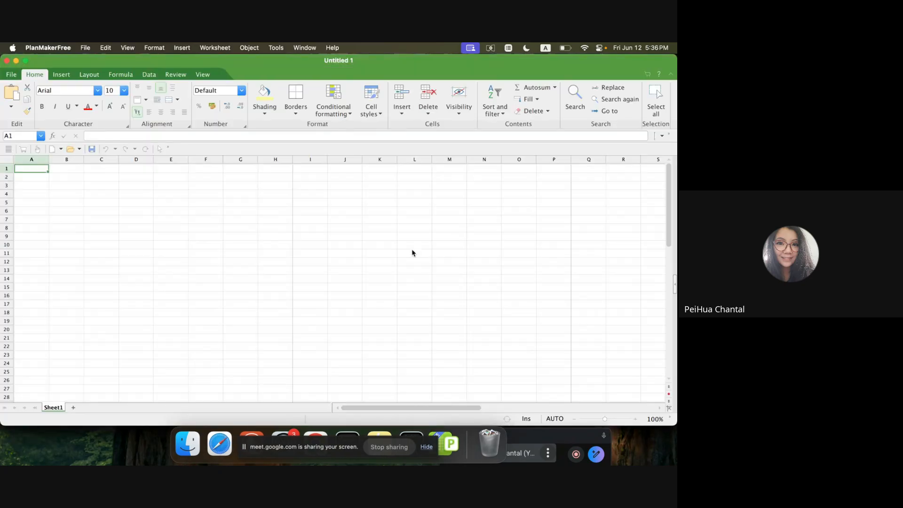
Examine the journal_id, move_id and date columns of the sample entries on the Journal Items sheet
drag(37, 181, 40, 236)
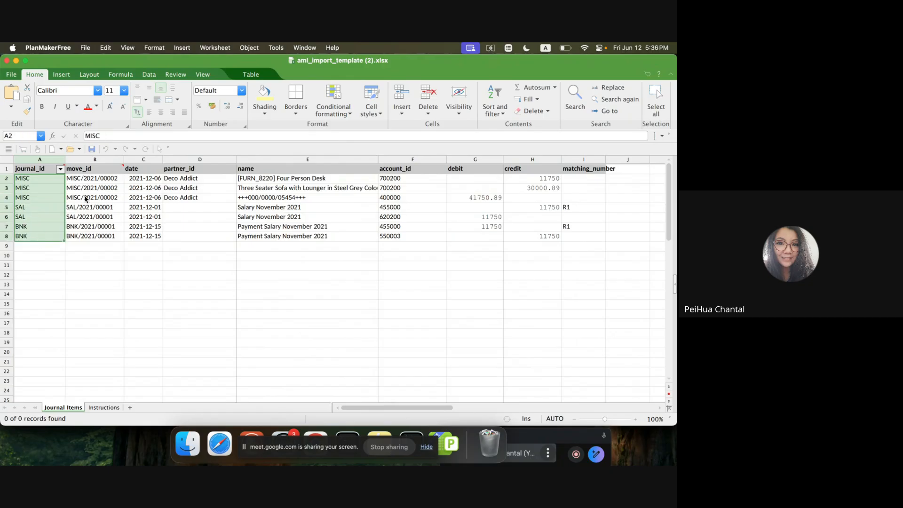
drag(104, 179, 107, 237)
drag(150, 179, 140, 239)
click(100, 200)
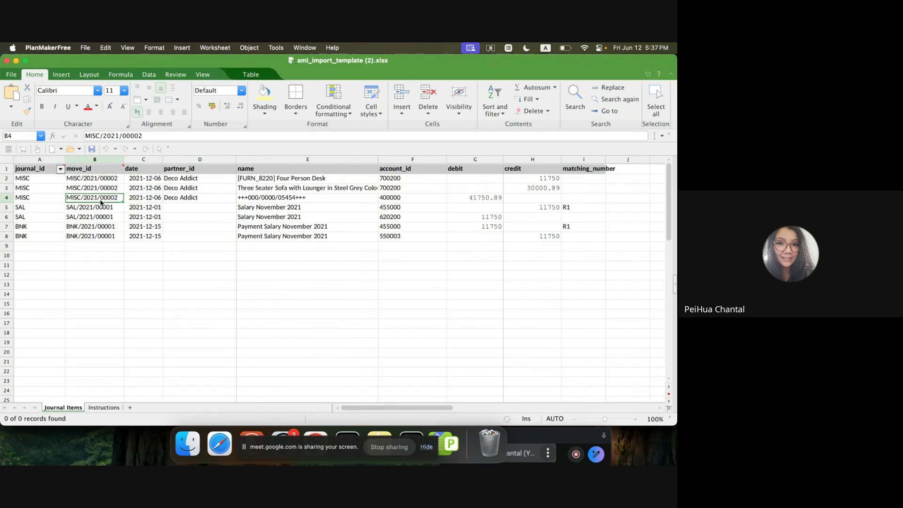
click(150, 181)
double_click(143, 180)
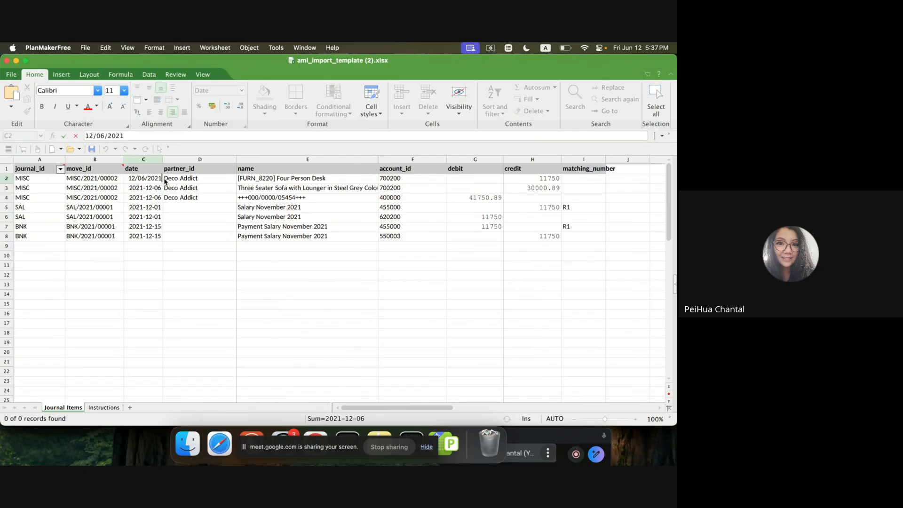
click(130, 276)
click(150, 179)
double_click(102, 177)
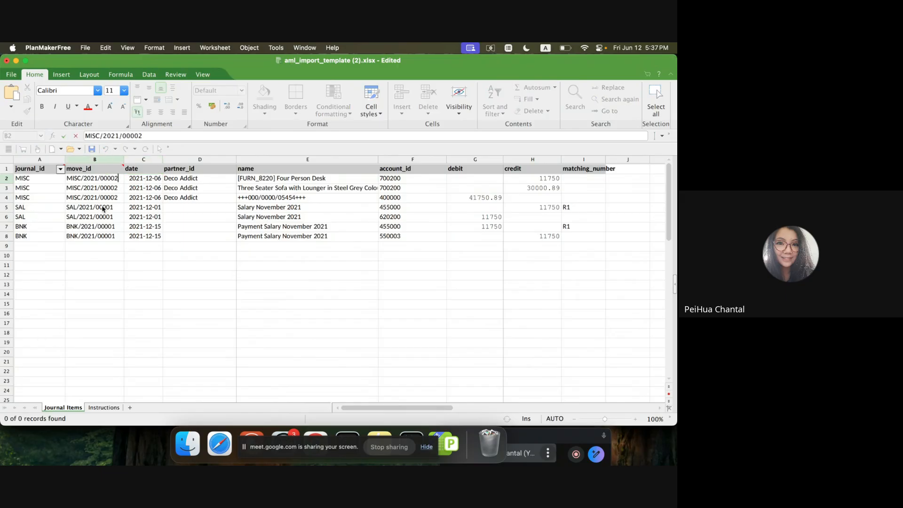
click(96, 179)
click(142, 182)
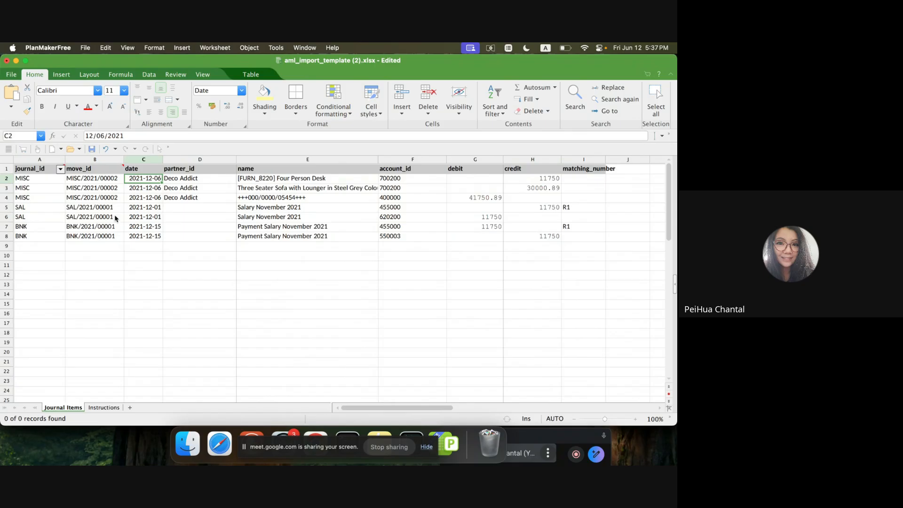
Narrow the partner_id column slightly and review the sample entries' move_id, partner_id, name and account_id values
drag(101, 181, 102, 198)
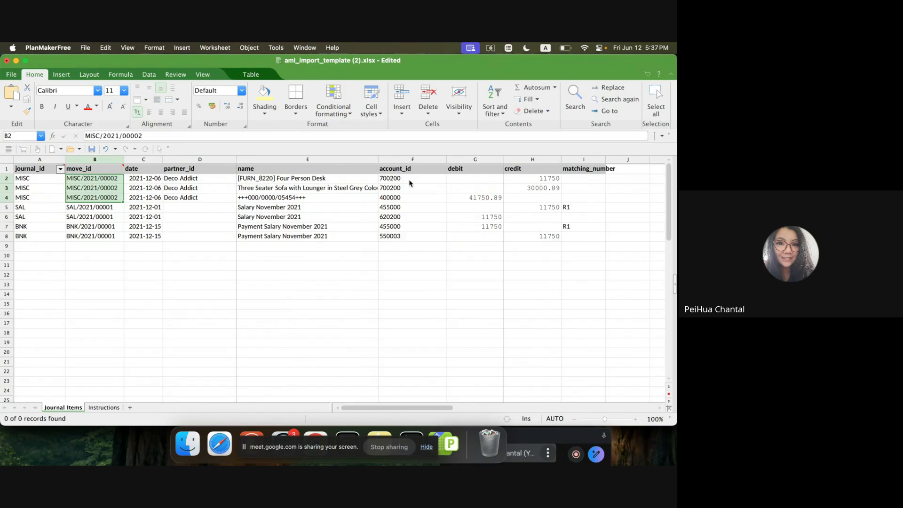
drag(409, 179, 410, 198)
click(412, 227)
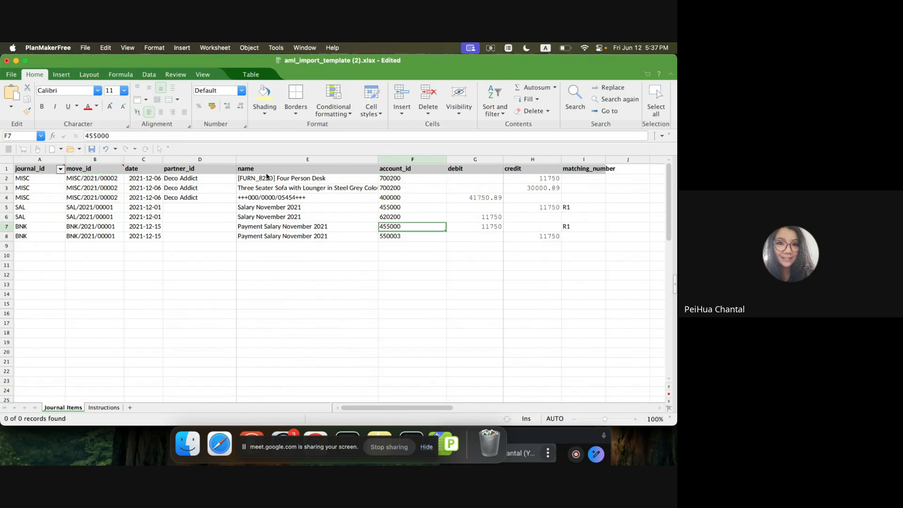
drag(236, 159, 207, 219)
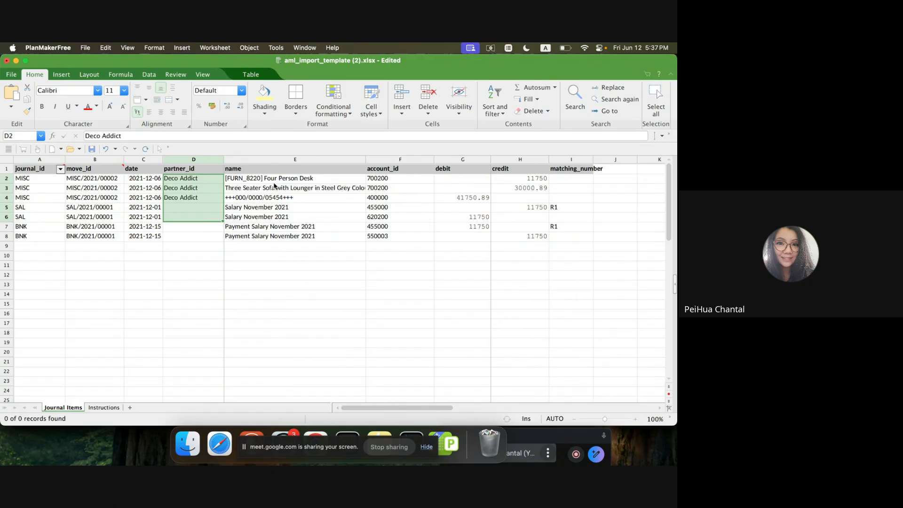
drag(279, 183, 287, 234)
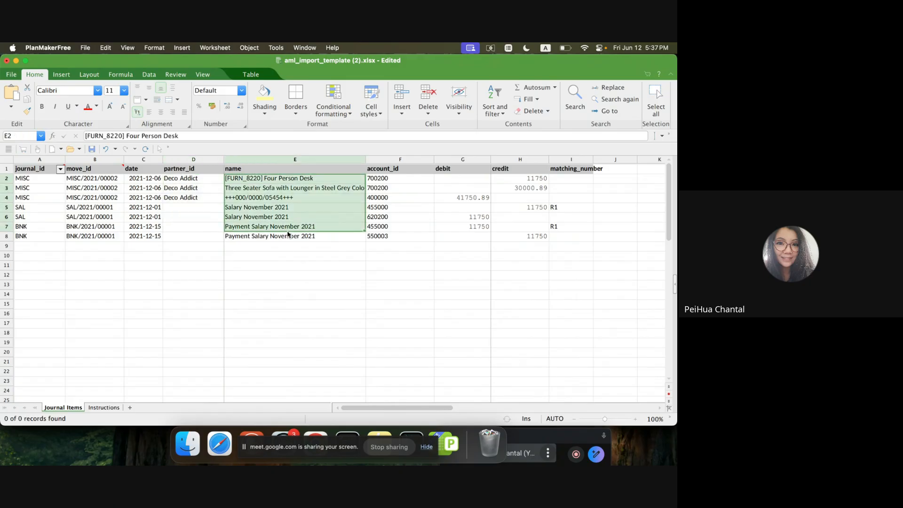
click(292, 182)
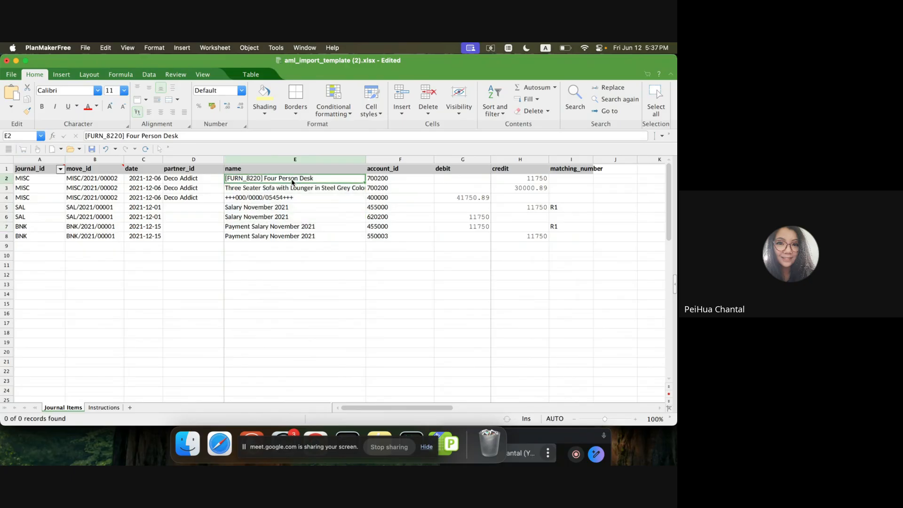
click(410, 182)
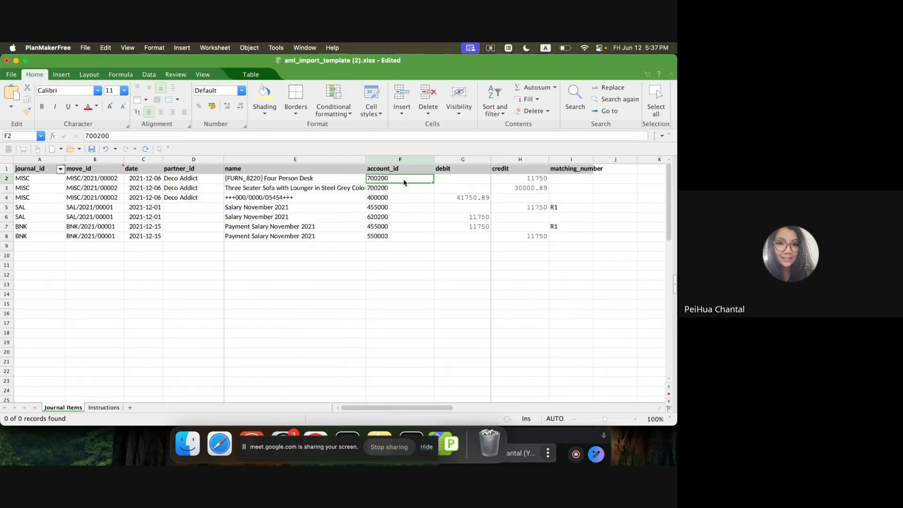
Switch to Odoo in the browser and open the Chart of Accounts to view the accounts
drag(347, 446, 490, 465)
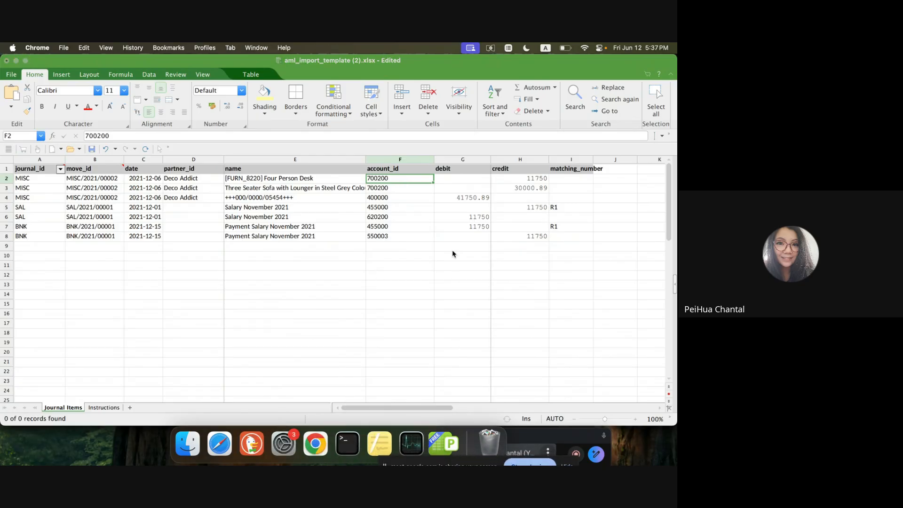
click(327, 444)
click(326, 121)
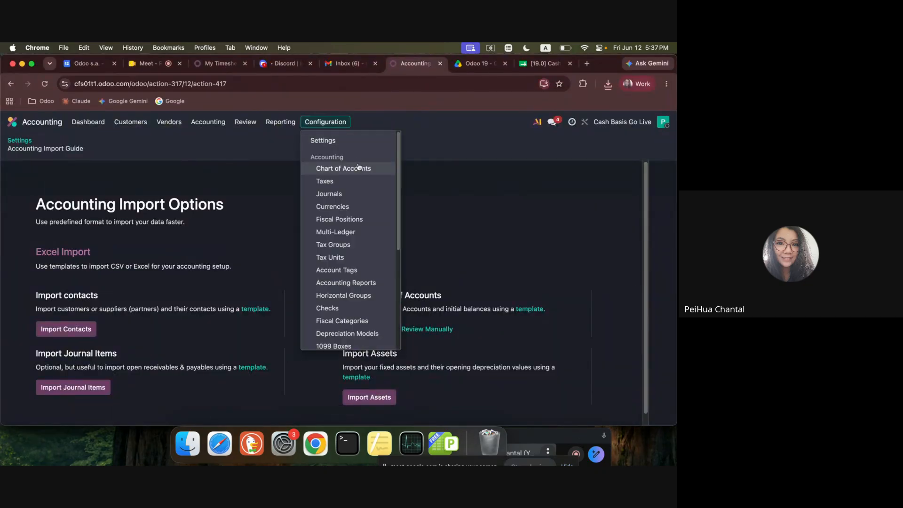
click(348, 168)
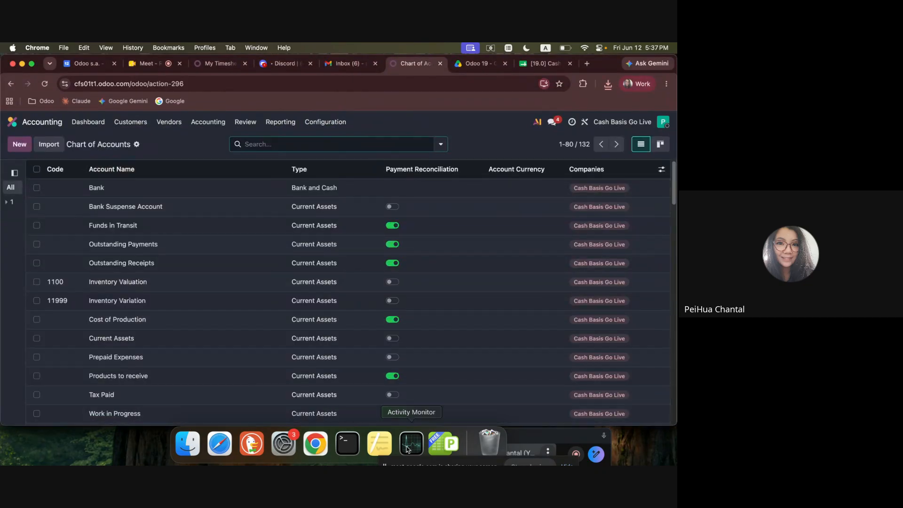
Switch back to the import template spreadsheet and review the account_id codes in F2:F8
click(433, 453)
click(384, 226)
drag(391, 181, 390, 233)
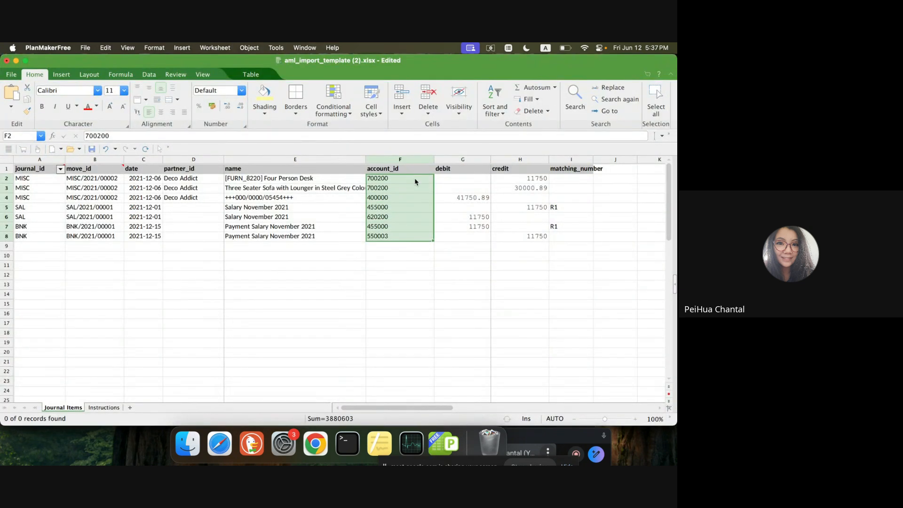
Check the debit and credit amounts of the MISC, SAL and BNK journal entries
drag(470, 182, 520, 243)
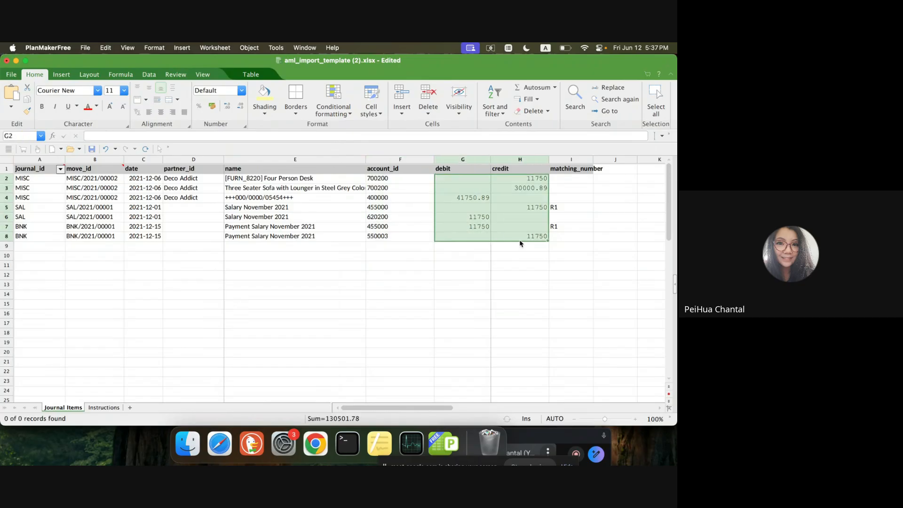
click(521, 179)
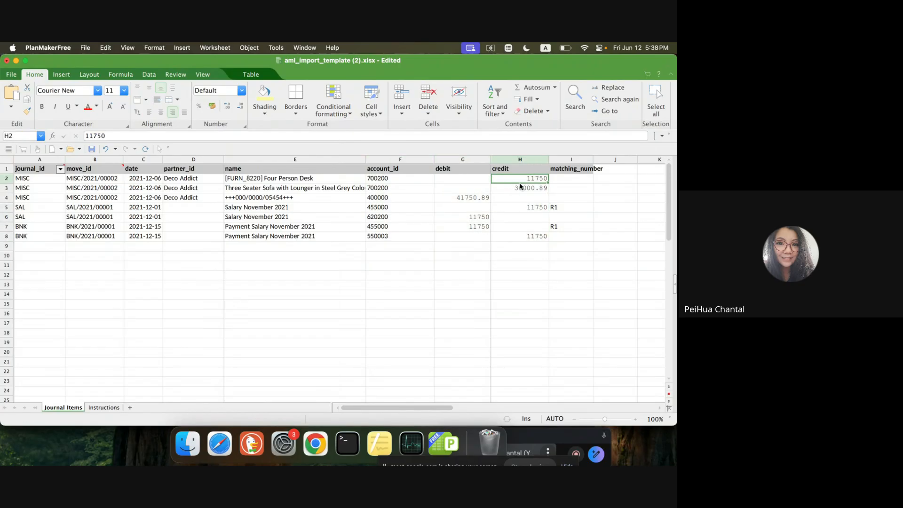
drag(520, 183, 479, 201)
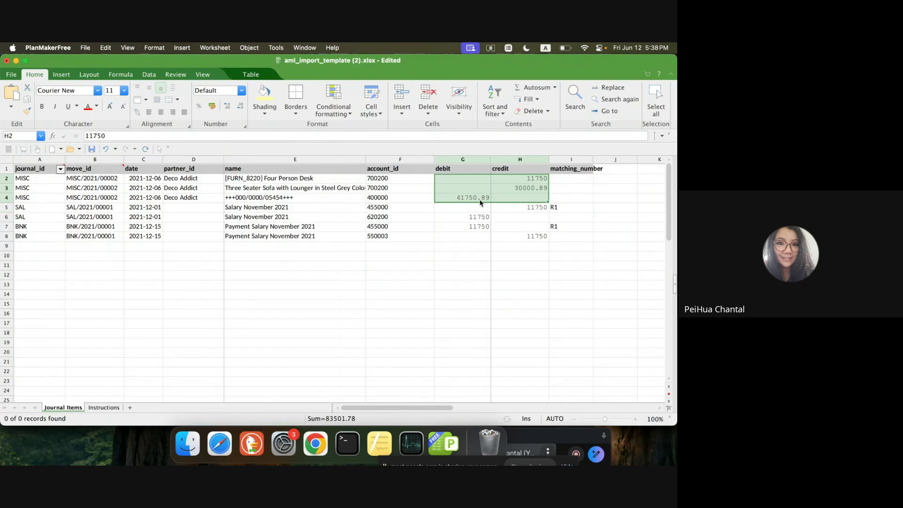
drag(509, 208, 29, 220)
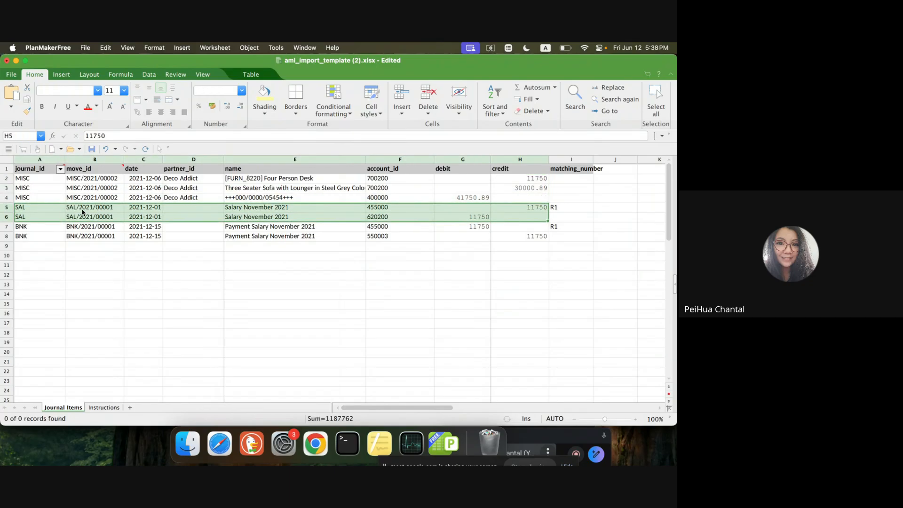
drag(94, 238, 99, 230)
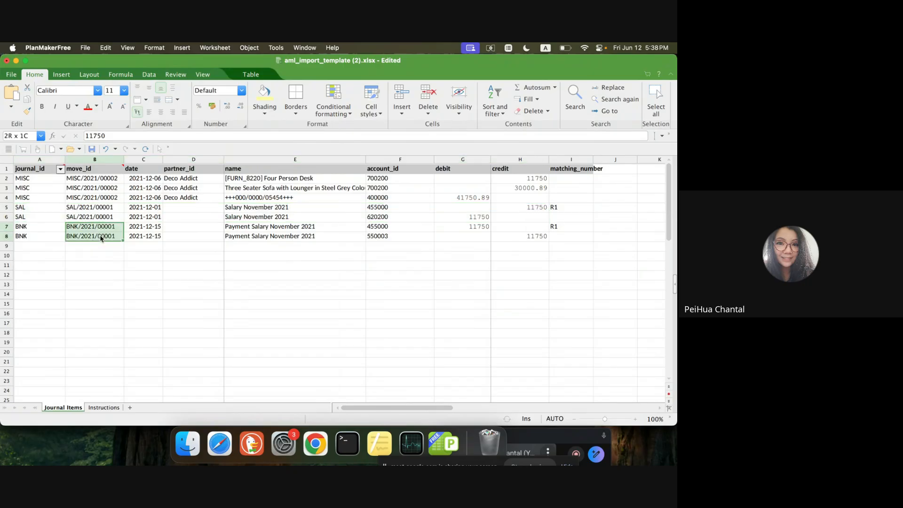
drag(482, 228, 522, 236)
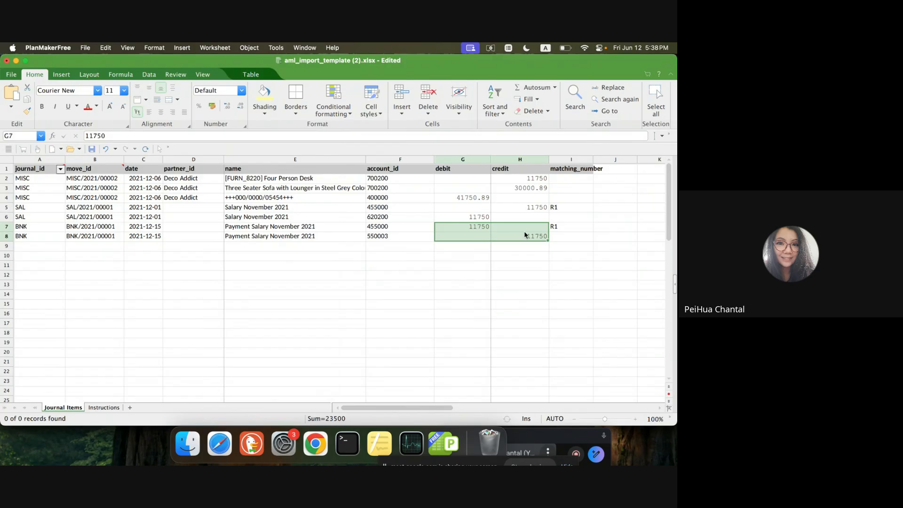
Compare the SAL and BNK lines that share account 455000 and matching number R1
click(573, 227)
drag(573, 228, 404, 230)
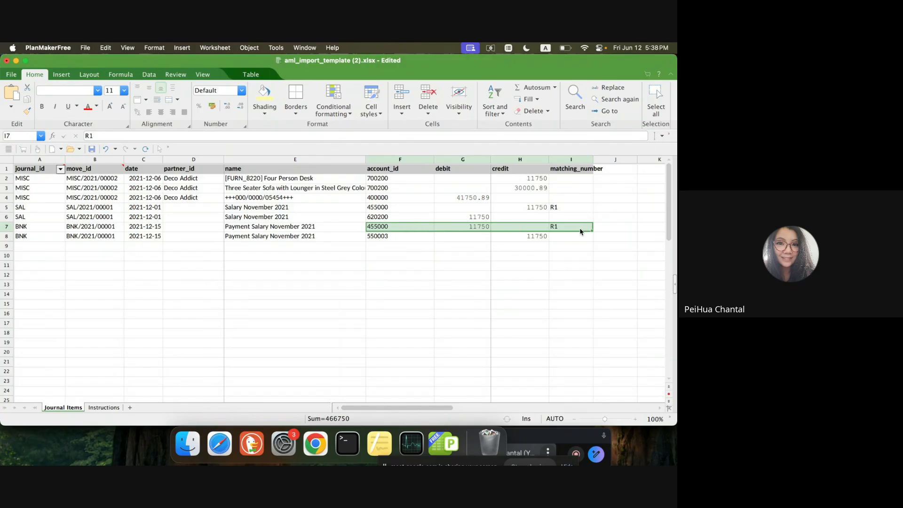
click(574, 209)
click(381, 208)
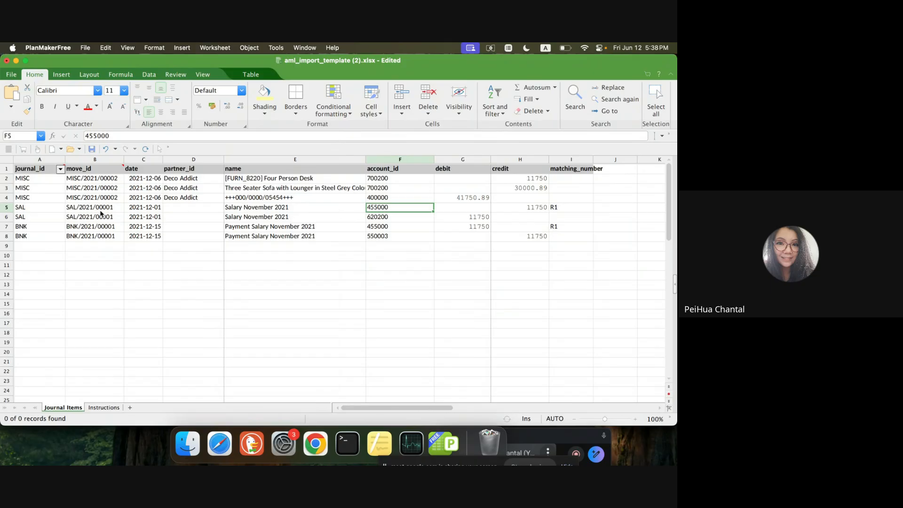
drag(100, 210, 103, 218)
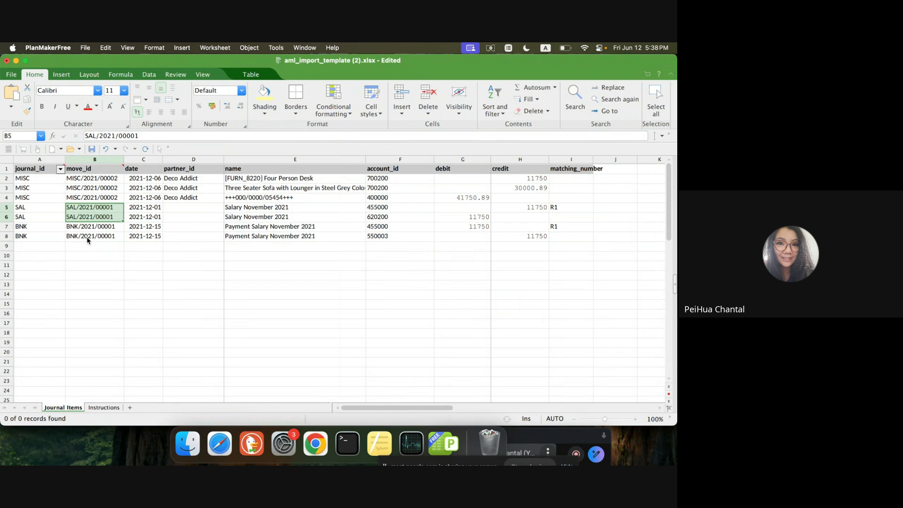
Close the aml_import_template (2).xlsx spreadsheet without saving its changes
click(392, 275)
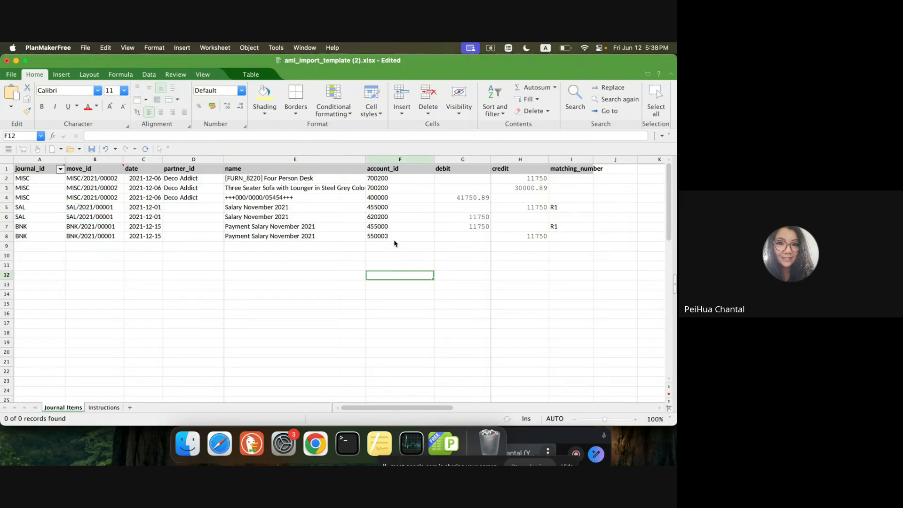
click(6, 62)
click(338, 255)
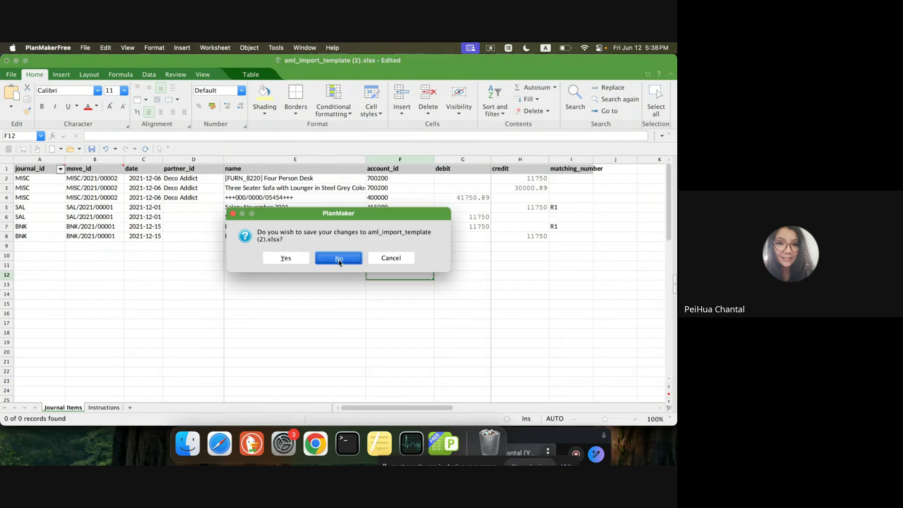
Open aml_import_template (1).csv from the Downloads folder in PlanMaker as UTF-8 text with comma separators
click(203, 443)
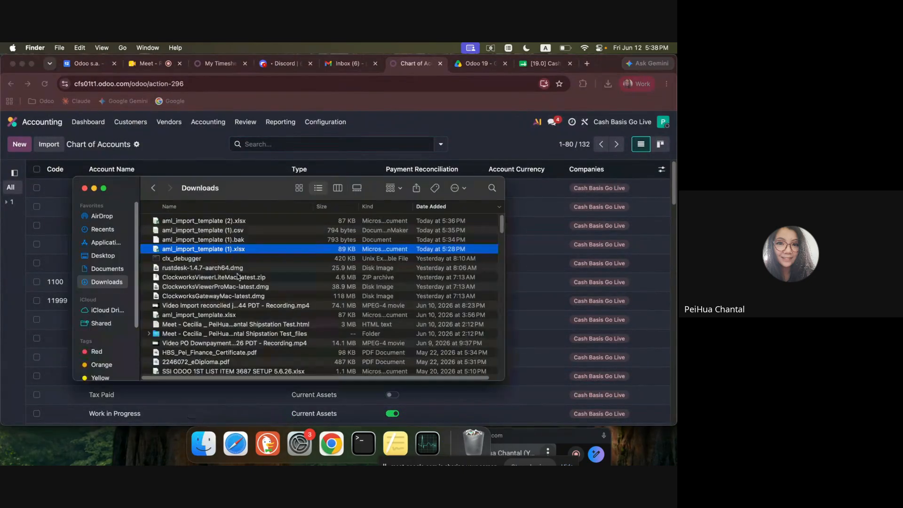
double_click(245, 220)
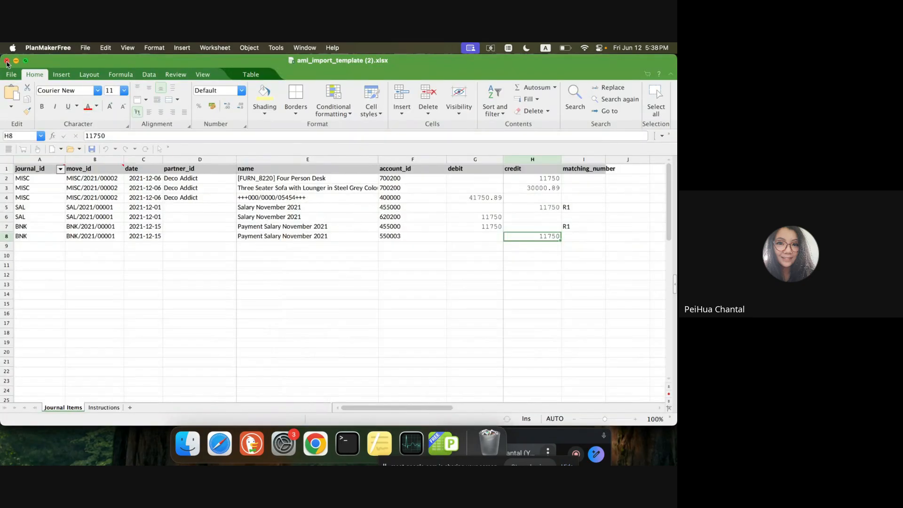
click(7, 63)
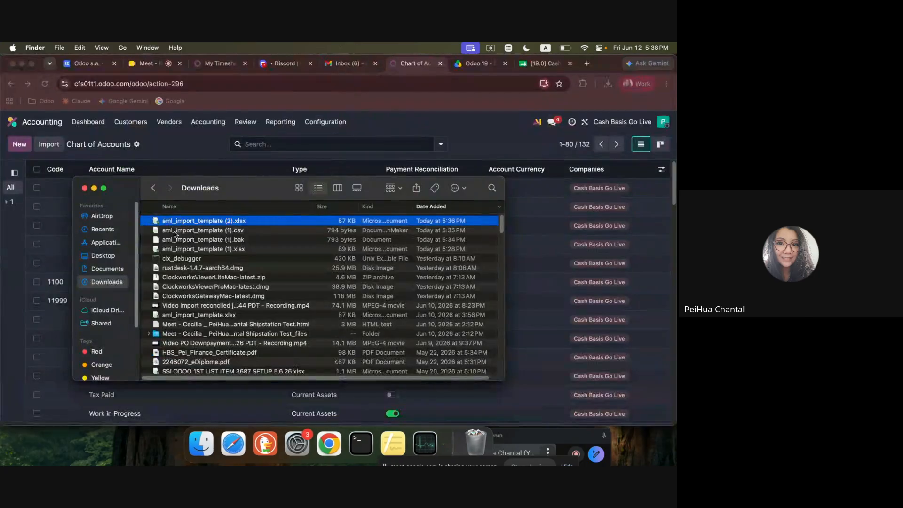
double_click(187, 231)
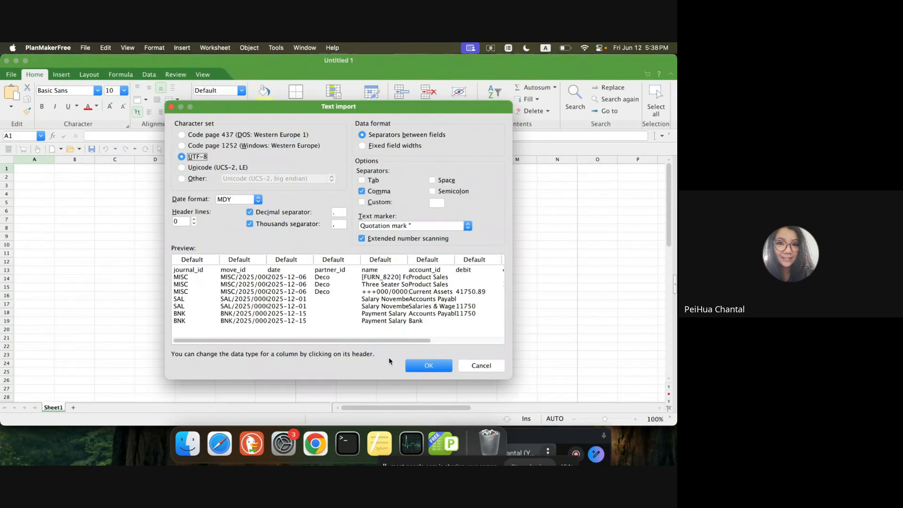
click(425, 365)
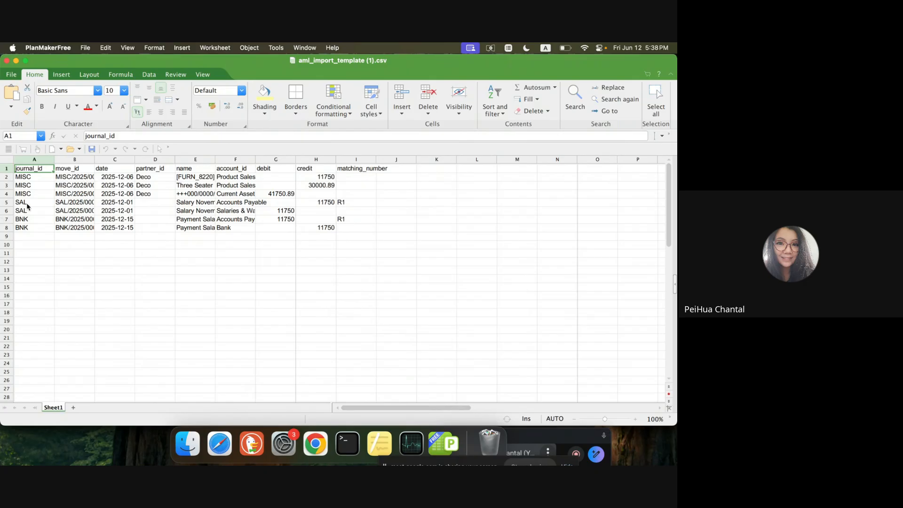
Widen the move_id, date and account_id columns and review the partner, name and account entries in F2:F8
double_click(94, 159)
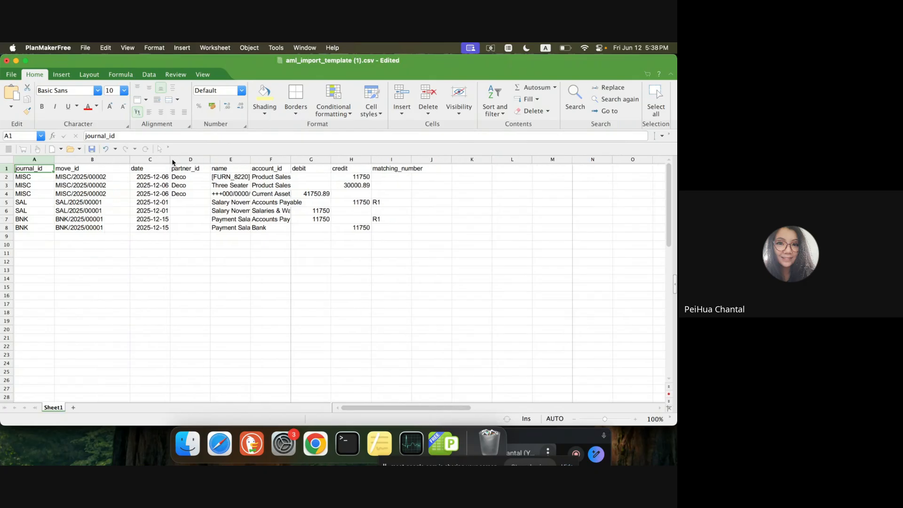
click(171, 158)
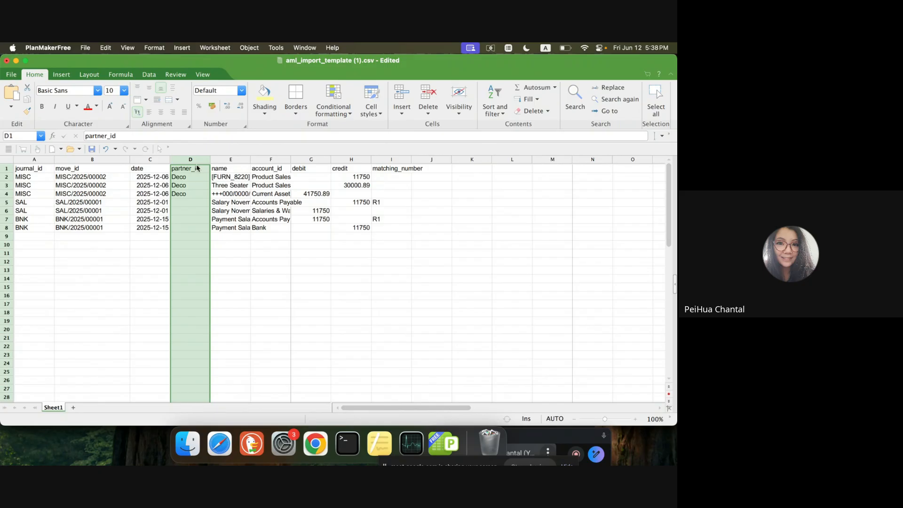
drag(171, 159, 224, 160)
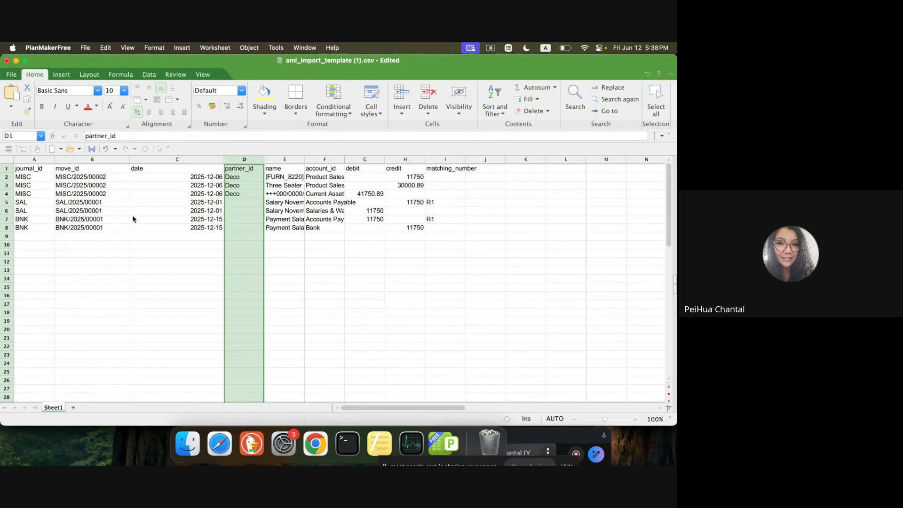
click(237, 168)
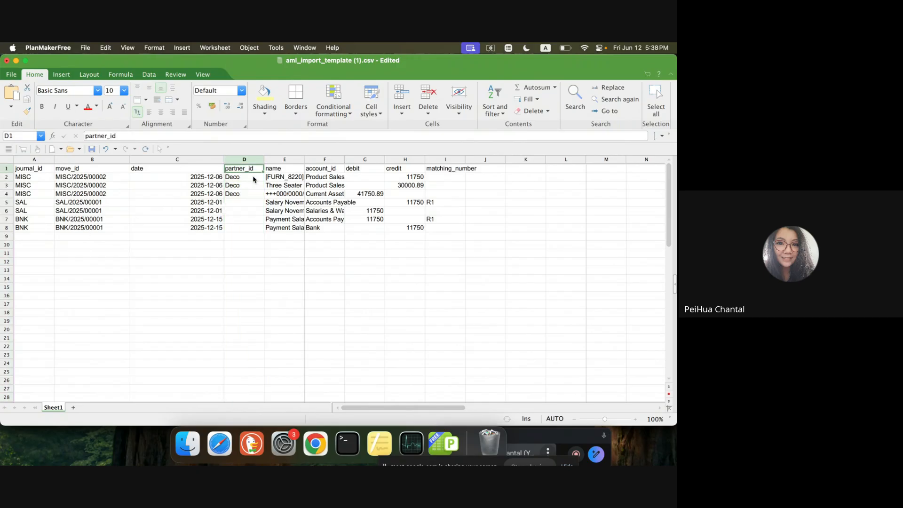
click(253, 179)
click(285, 176)
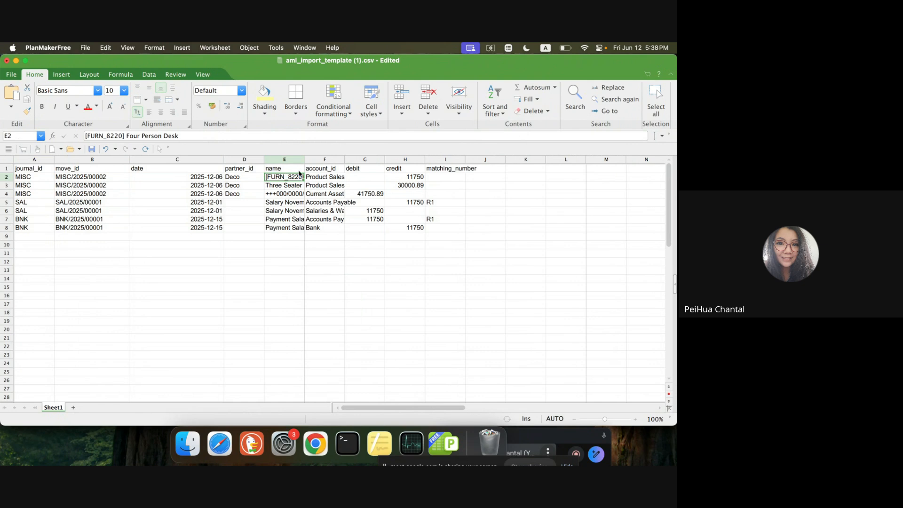
drag(344, 160, 361, 232)
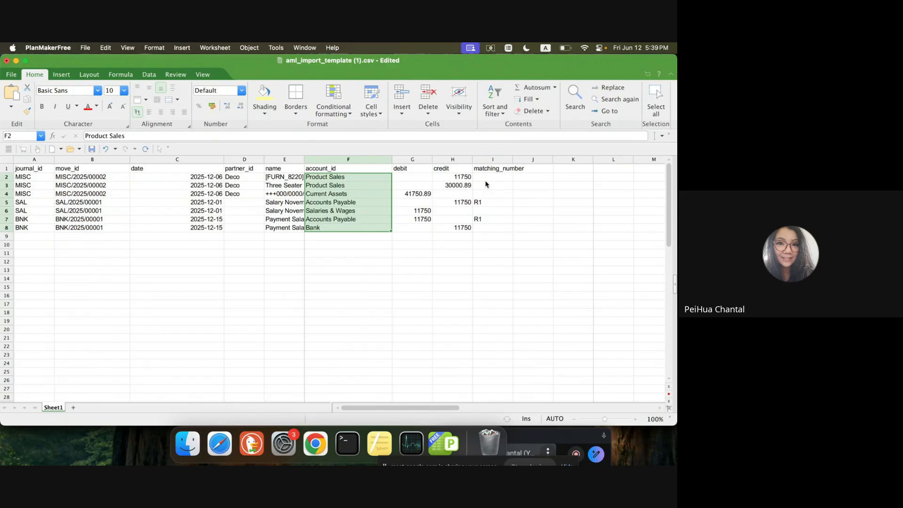
Compare the SAL and BNK Accounts Payable lines that share matching number R1, including their debit and credit amounts
click(497, 204)
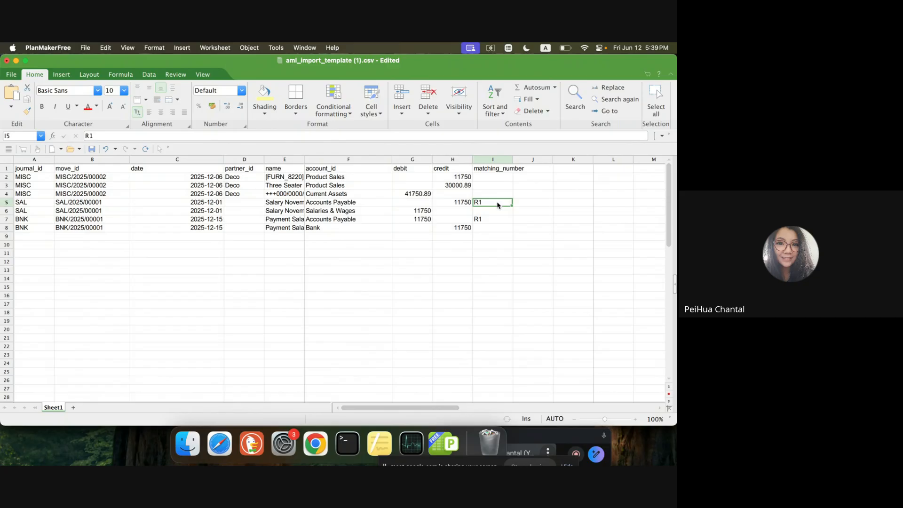
click(495, 217)
click(428, 220)
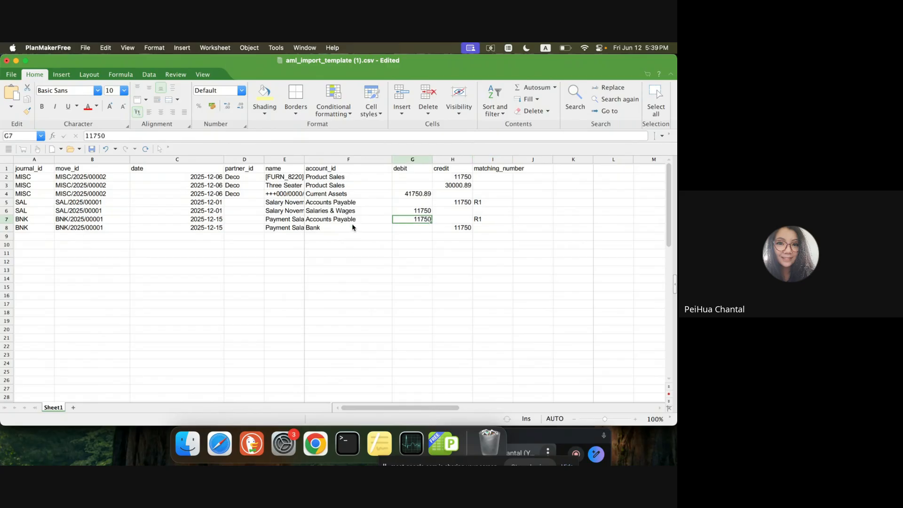
click(353, 219)
click(346, 205)
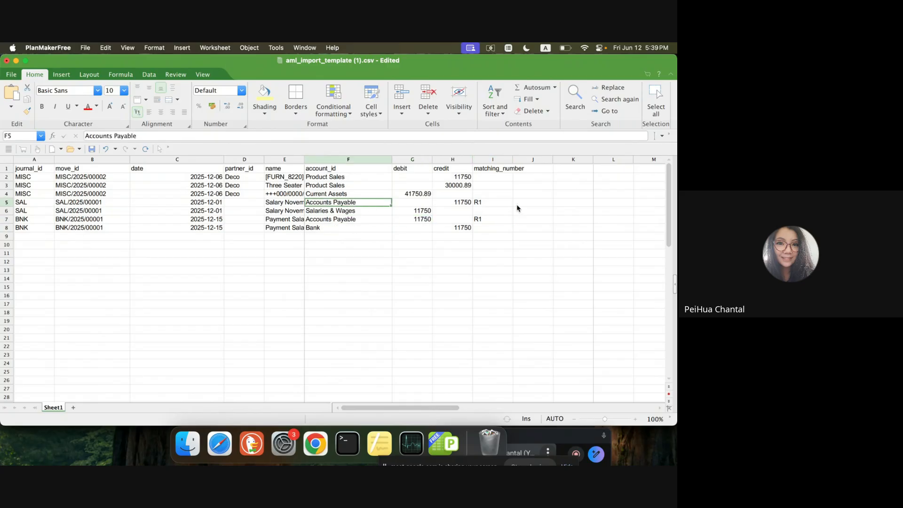
click(474, 227)
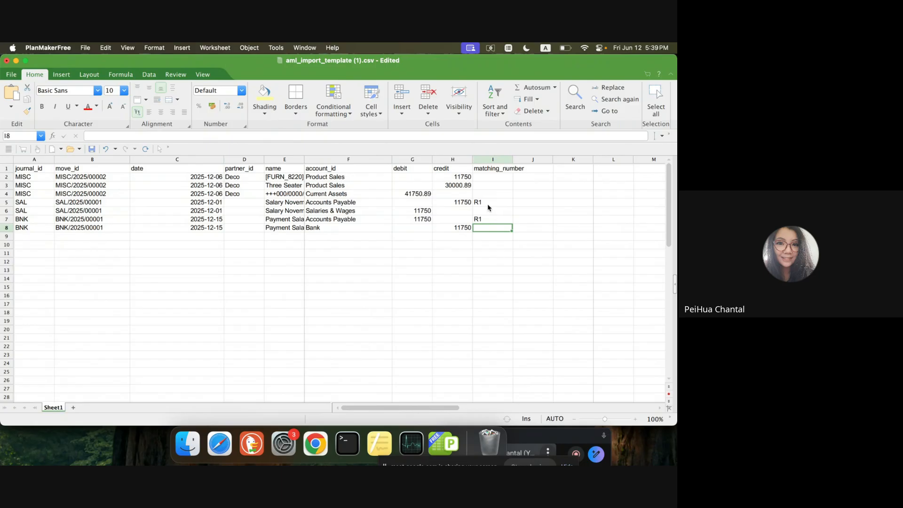
drag(488, 204, 430, 214)
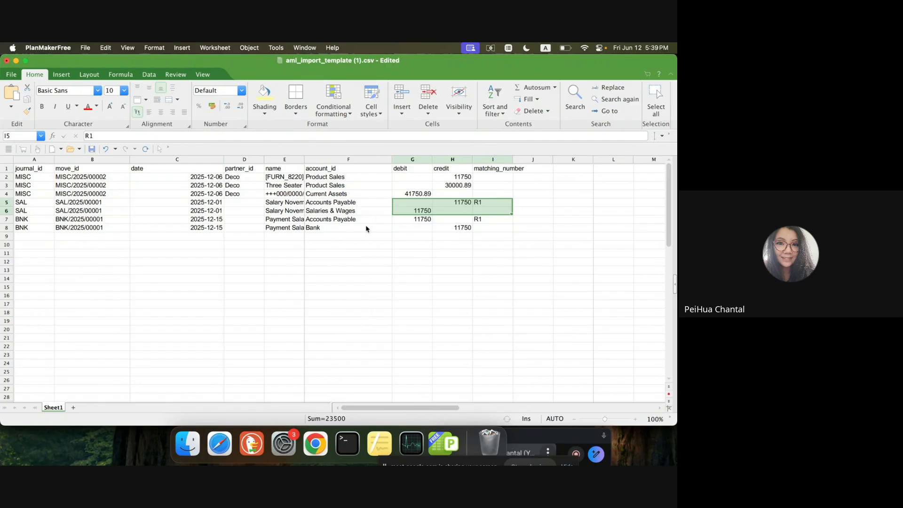
Review the journal_id codes in A2:A8 of the CSV file
drag(31, 212, 32, 233)
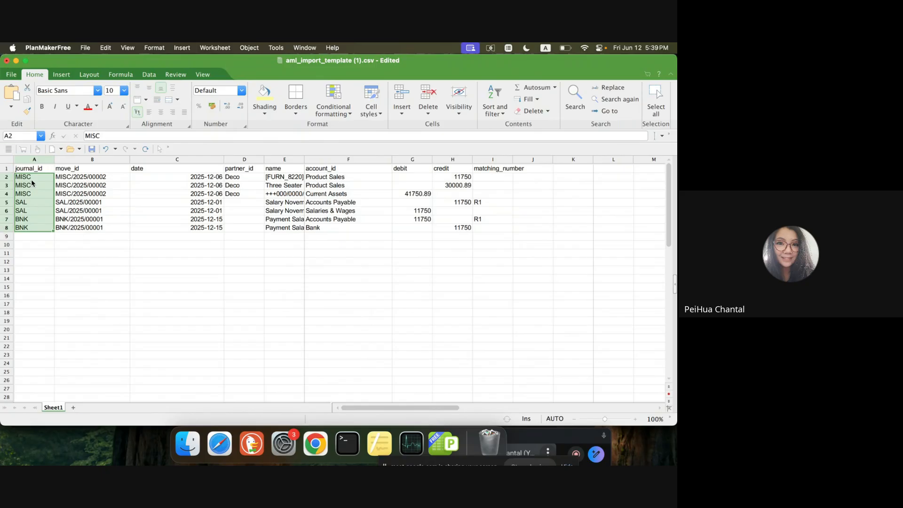
click(24, 211)
click(11, 229)
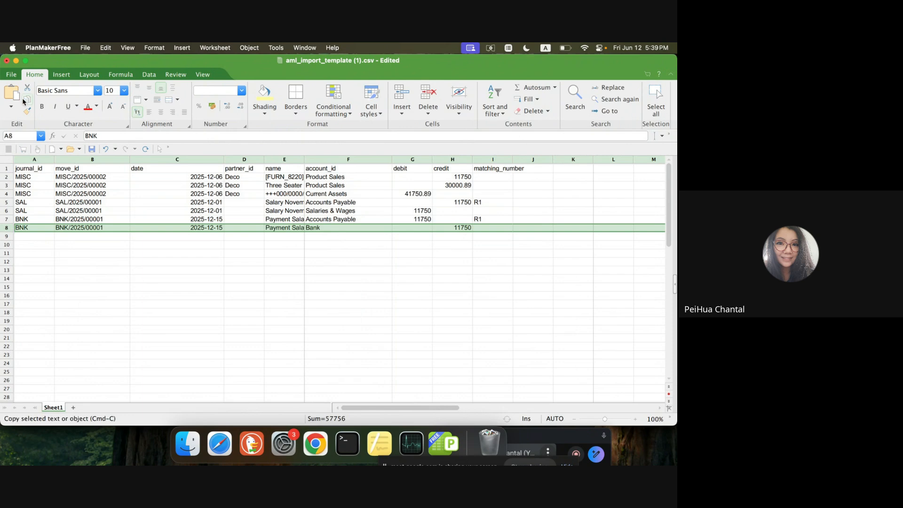
Close the CSV file without saving its changes and close the Downloads window
click(6, 61)
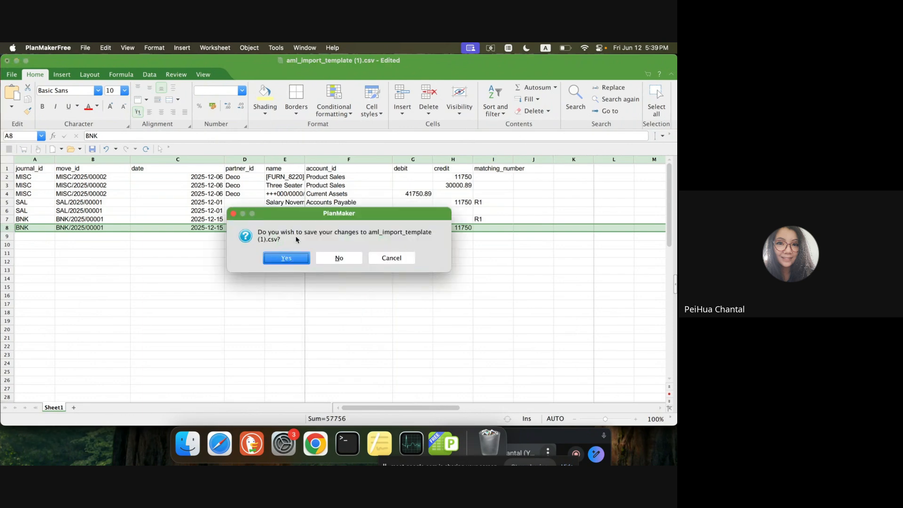
click(324, 256)
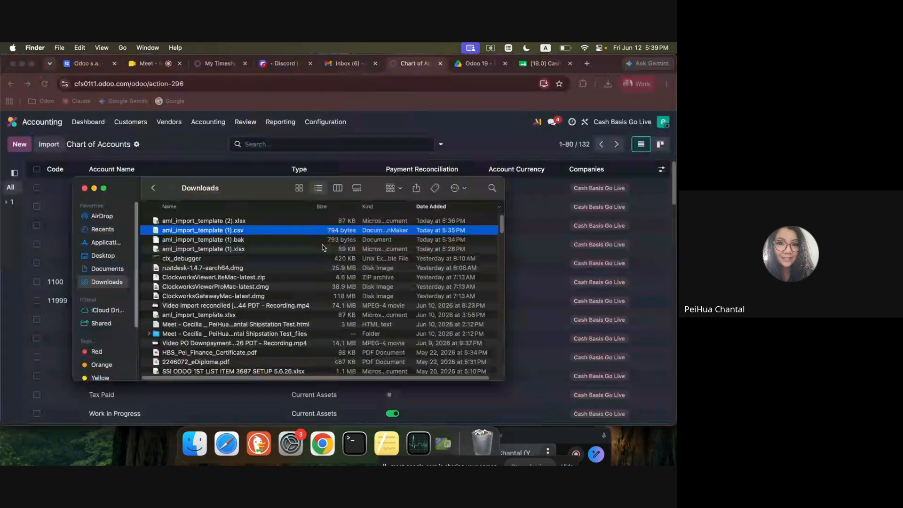
click(85, 188)
Set the Bank journal's sequence prefix to BNK in Odoo, save it and return to the Journals list
click(331, 123)
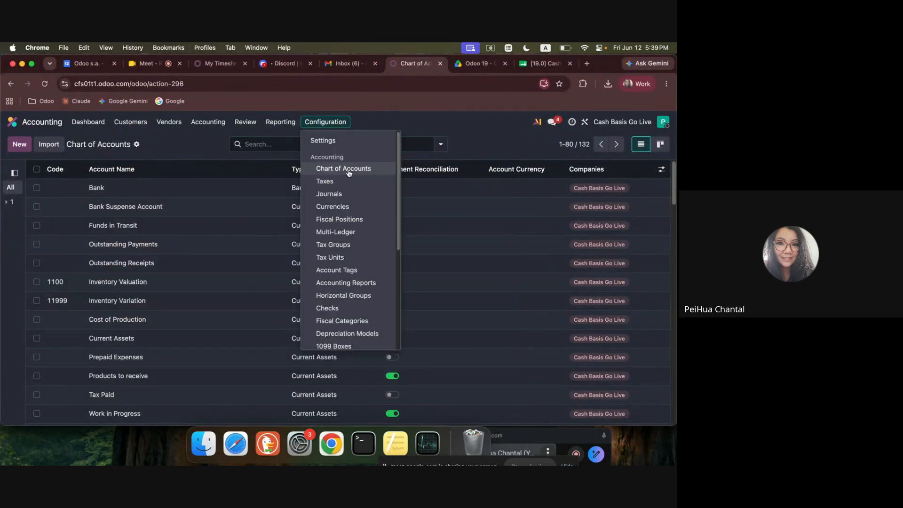
click(350, 195)
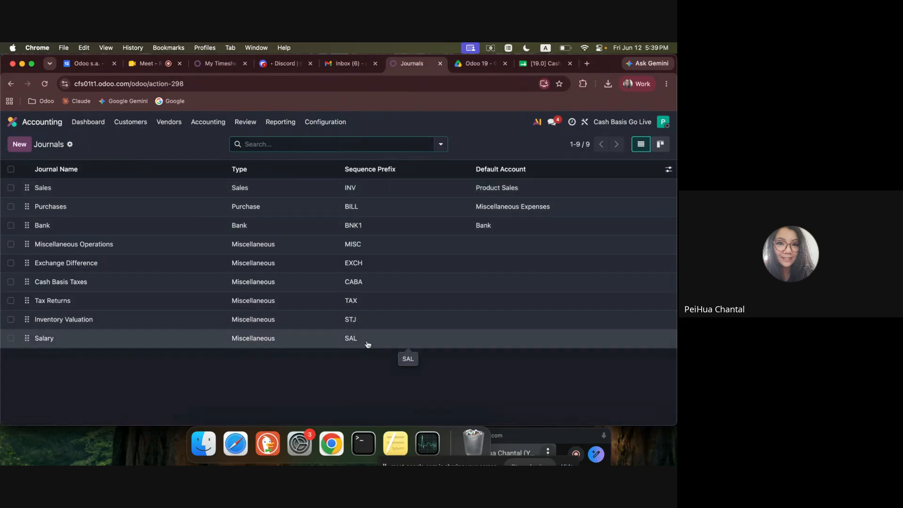
click(371, 226)
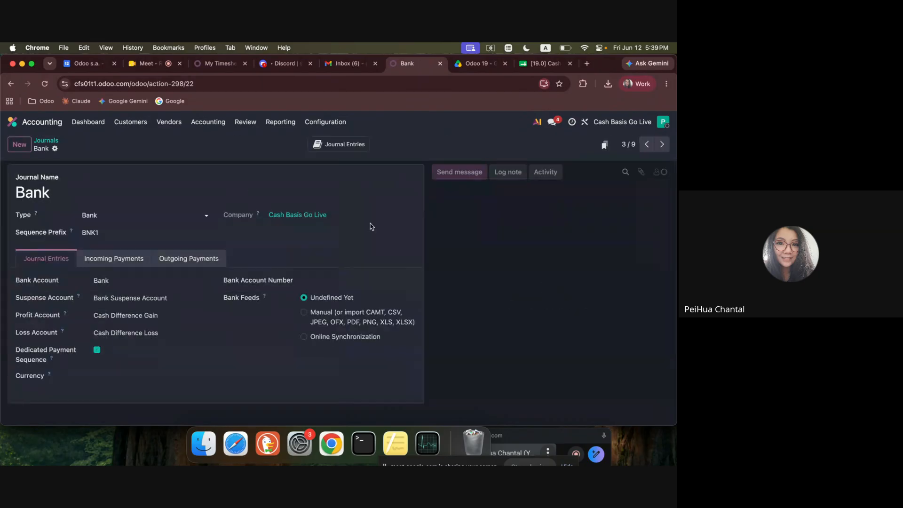
click(111, 230)
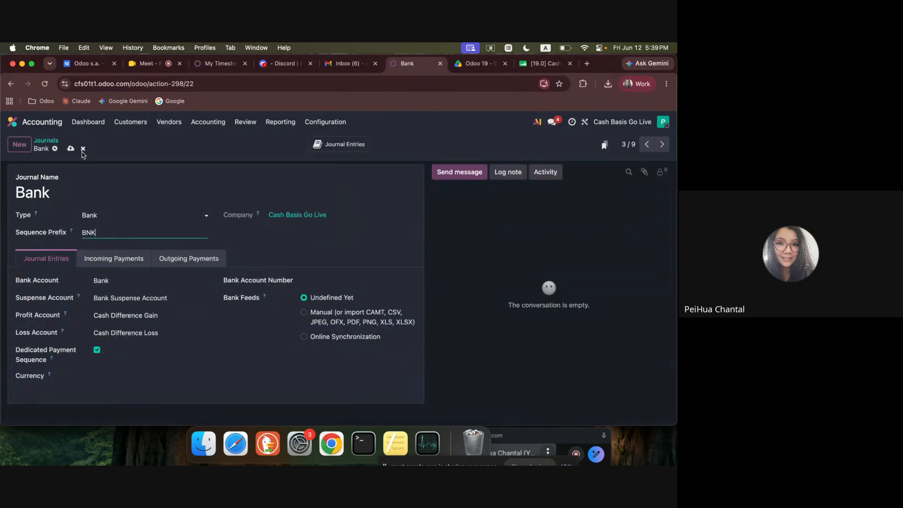
click(71, 148)
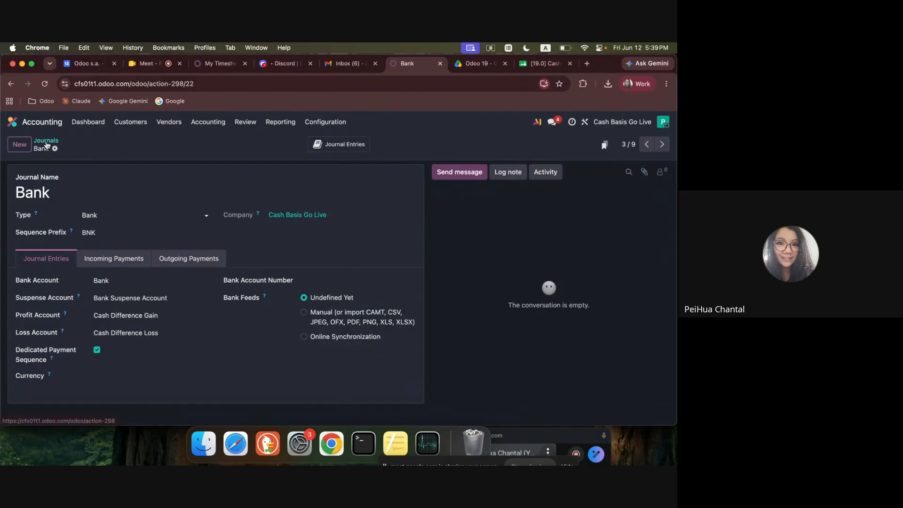
click(46, 141)
Open the Import Journal Items page through the full history import option in the Accounting settings
click(325, 122)
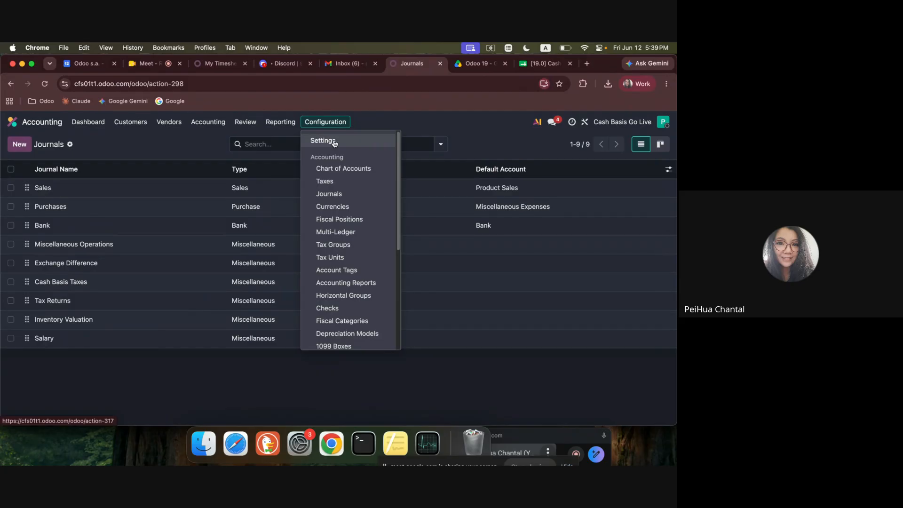
click(334, 142)
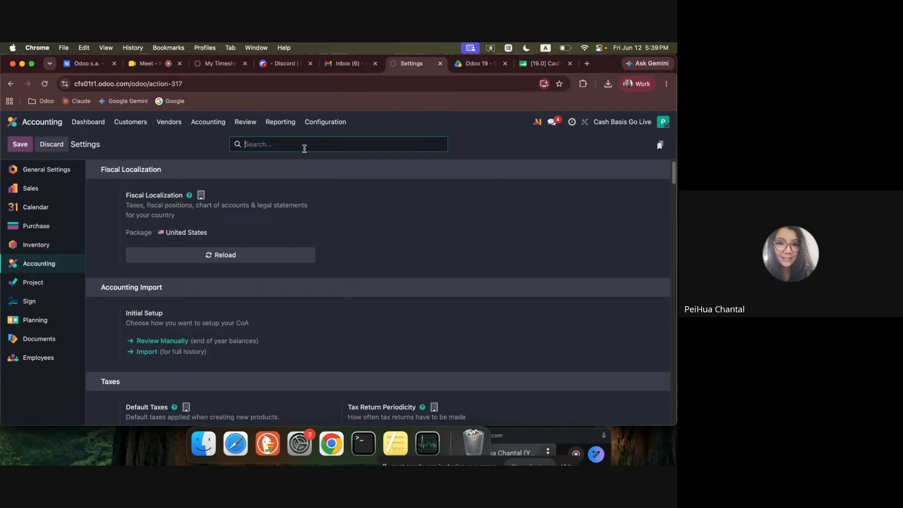
click(144, 352)
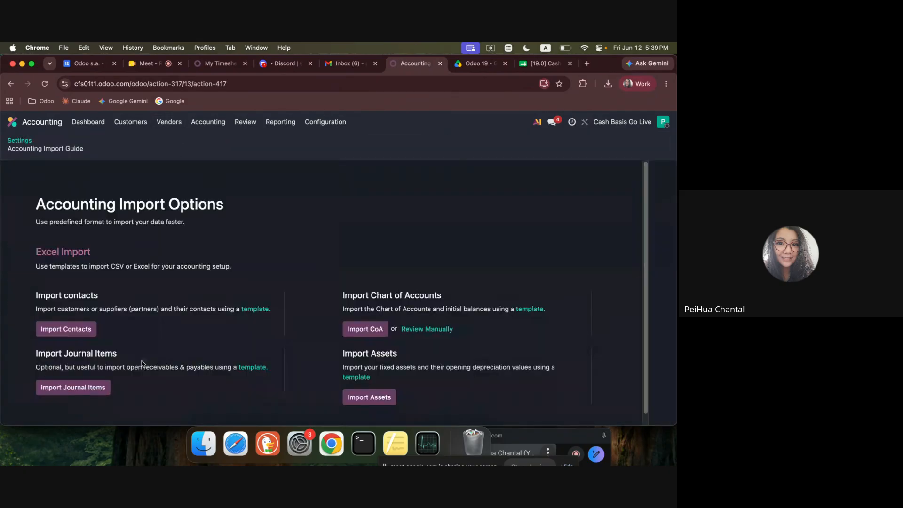
click(86, 388)
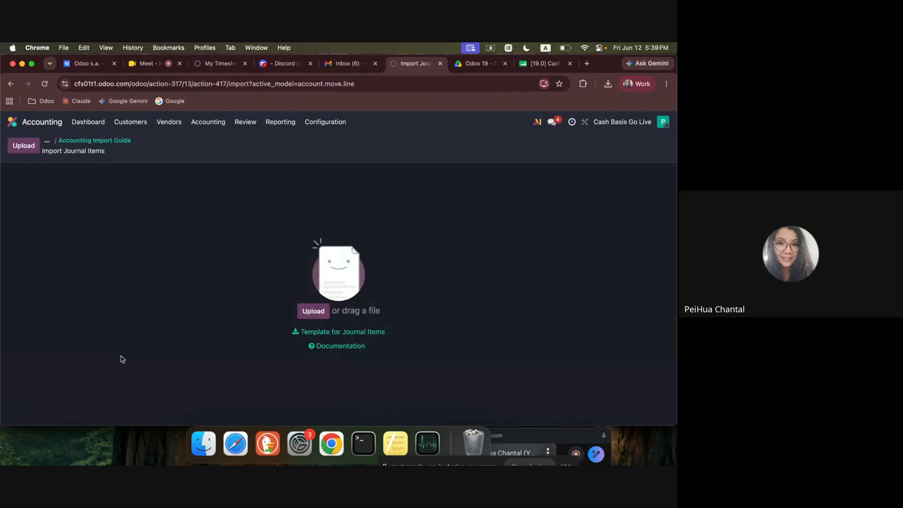
Upload aml_import_template (1).csv, check its column-to-field mapping and test the import
click(24, 146)
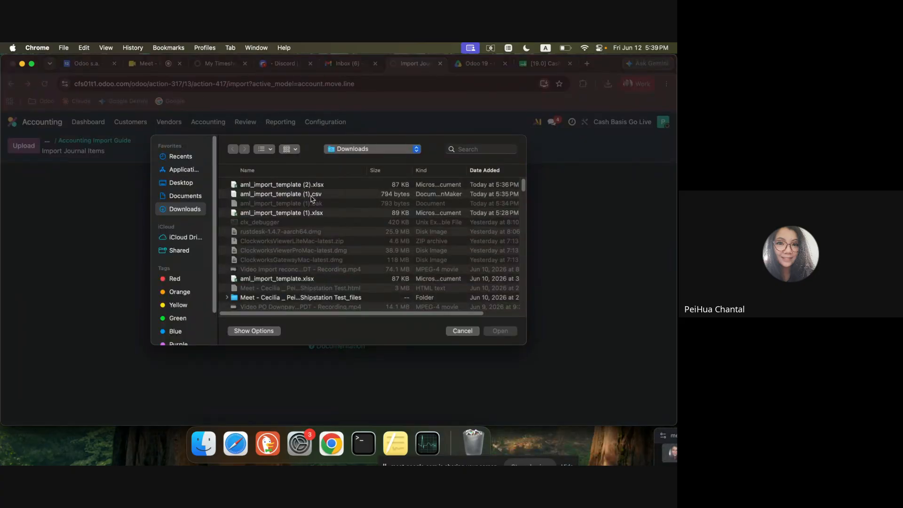
double_click(341, 196)
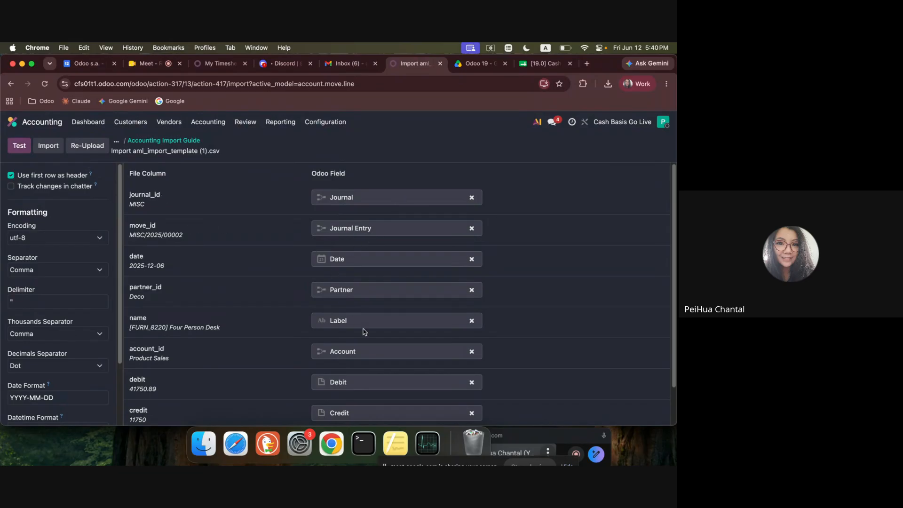
scroll(366, 329, down, 2)
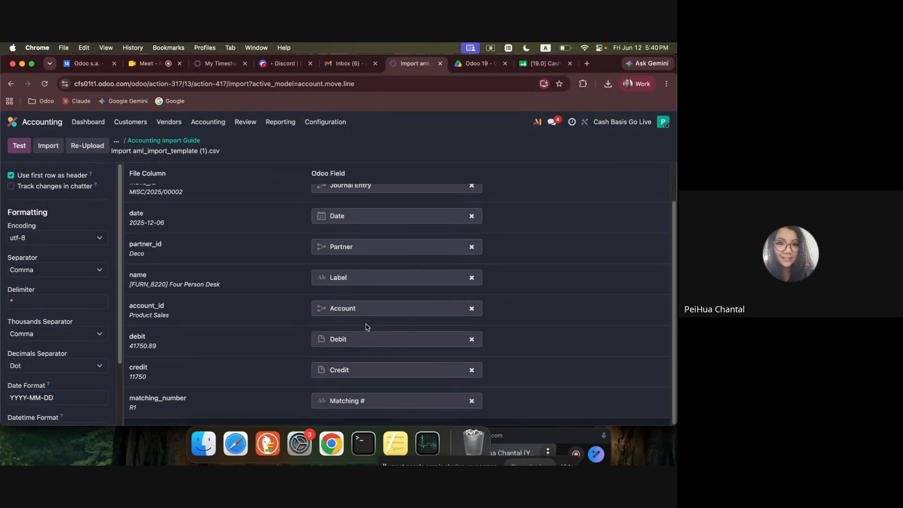
click(19, 146)
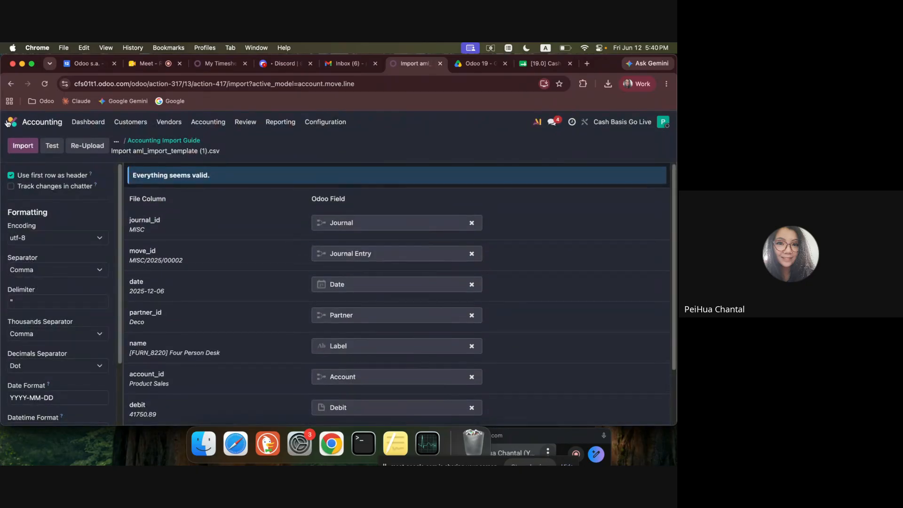
Import the journal items from the tested aml_import_template (1).csv file
click(22, 145)
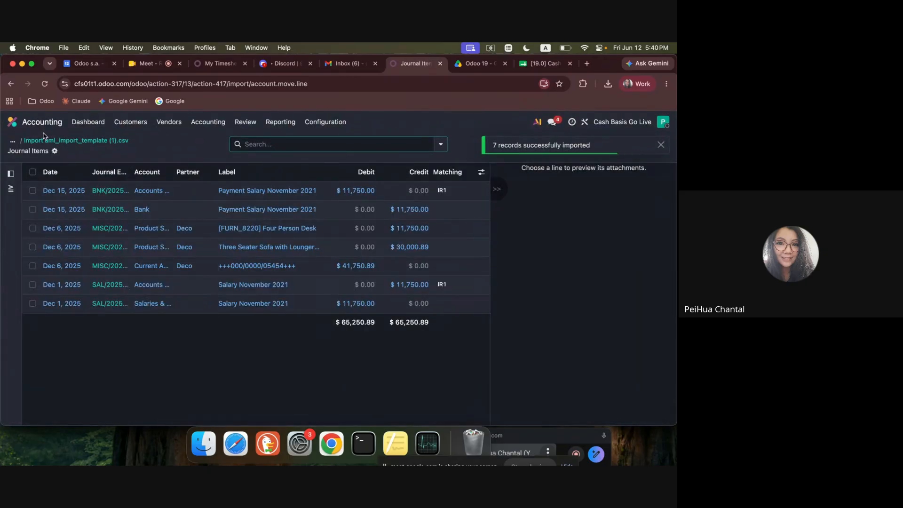
click(33, 172)
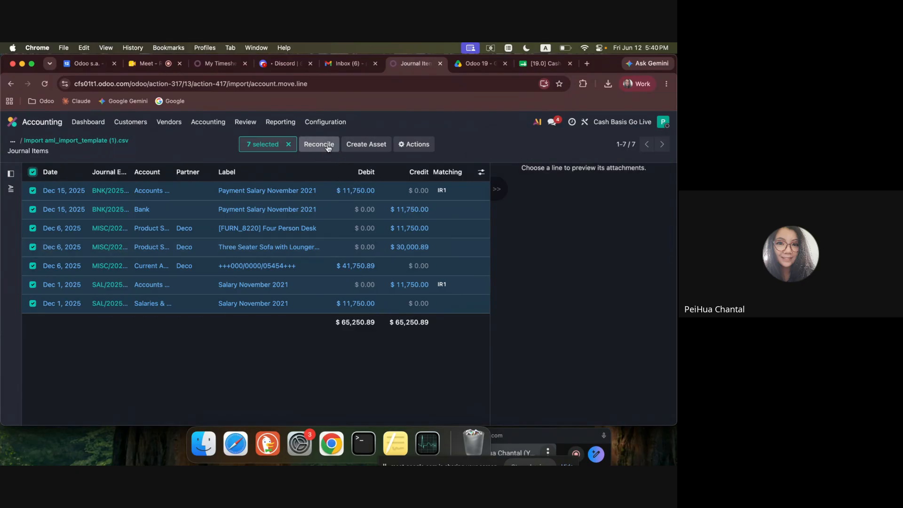
click(405, 147)
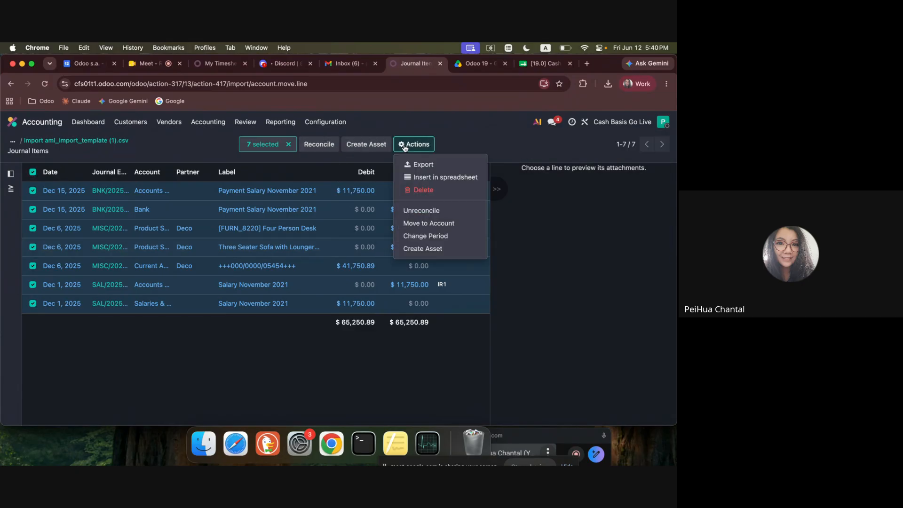
click(33, 172)
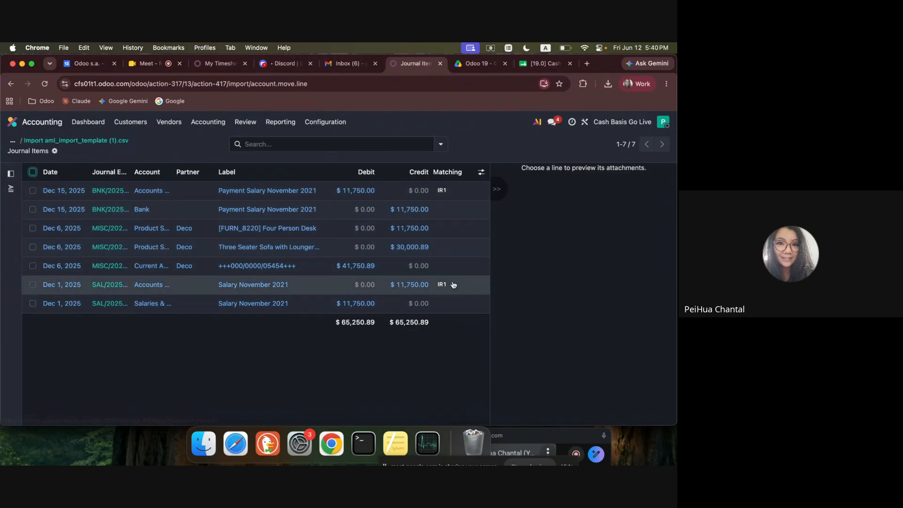
click(51, 171)
click(33, 172)
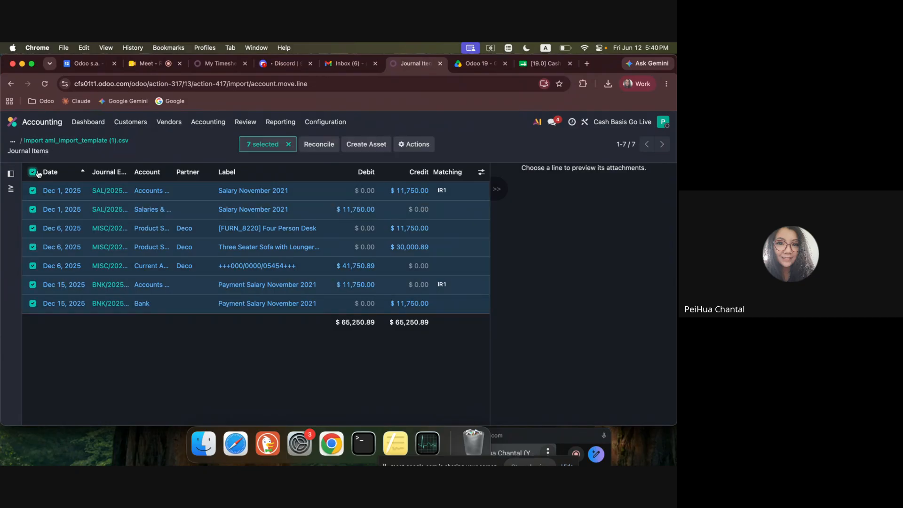
click(413, 143)
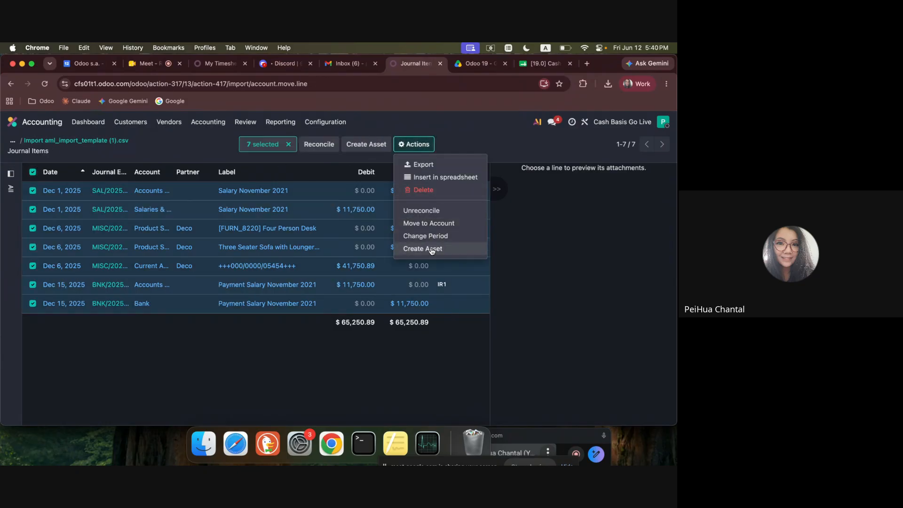
click(214, 353)
Open the Journal Entries list and remove its Posted filter
click(208, 123)
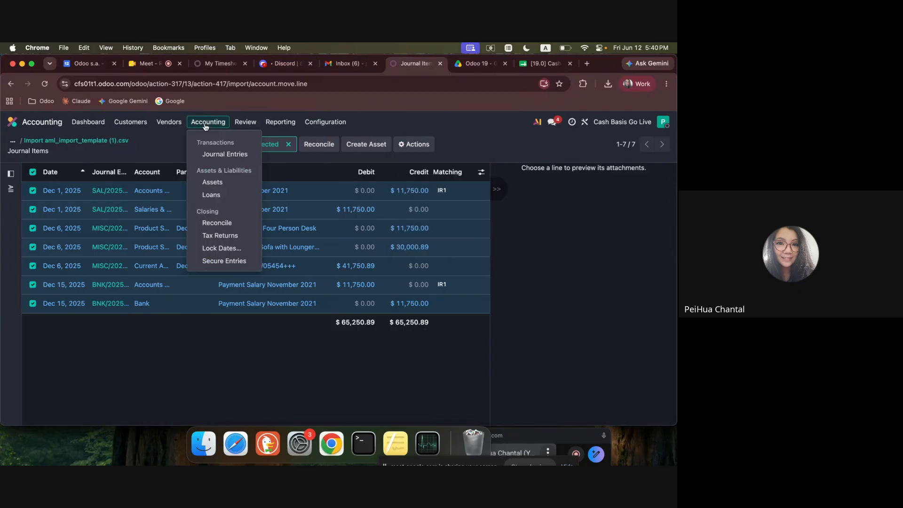
click(230, 156)
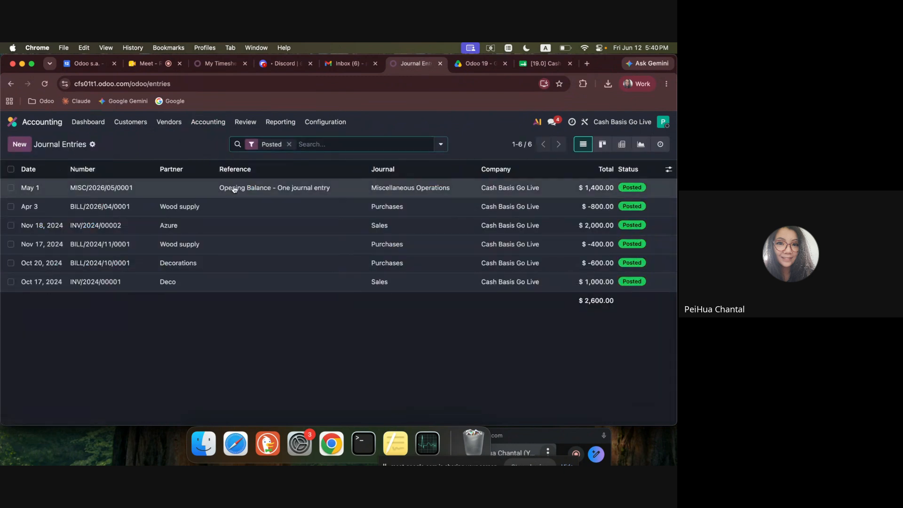
click(289, 143)
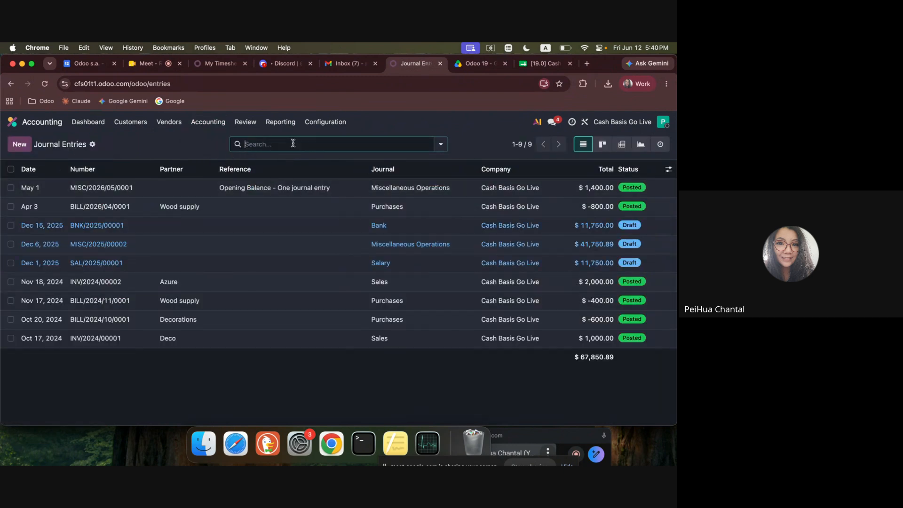
Post the draft entries BNK/2025/00001, MISC/2025/00002 and SAL/2025/00001 together
click(10, 225)
click(10, 244)
click(10, 263)
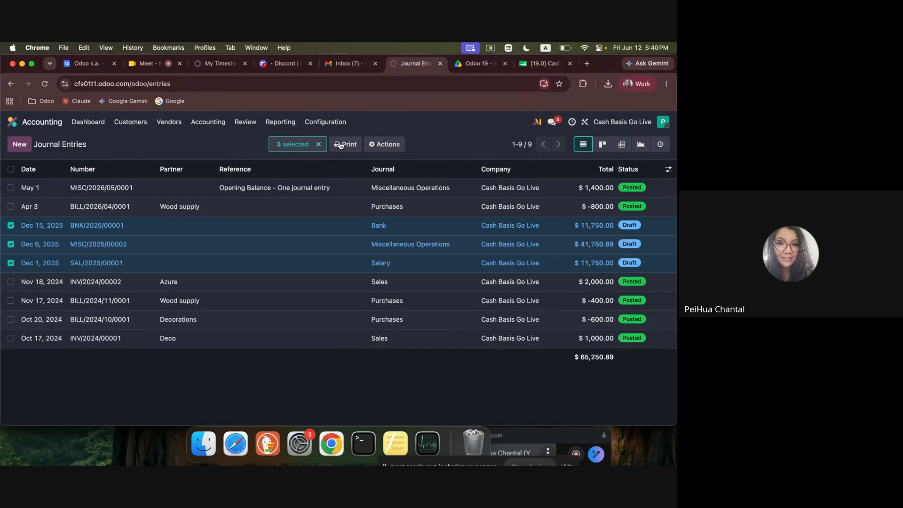
click(384, 144)
click(411, 260)
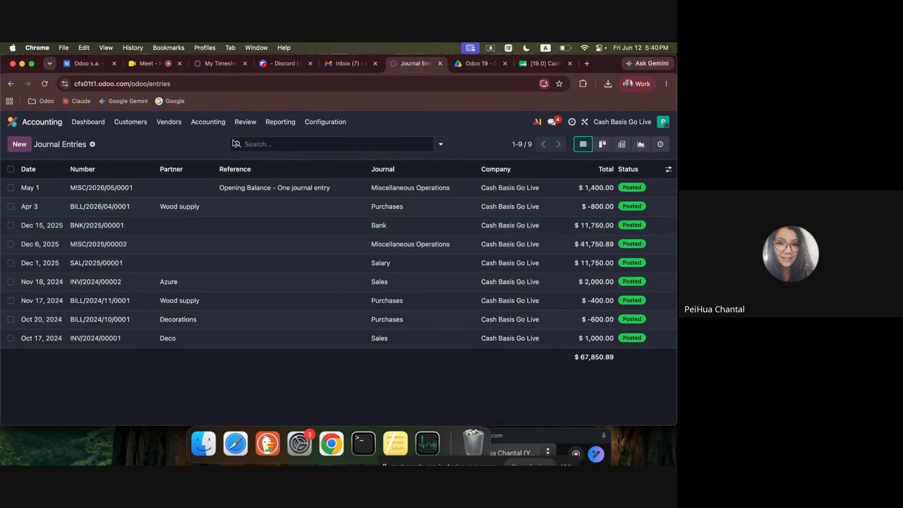
Open the Journal Items list grouped by account and check the matching of the Accounts Payable items
click(249, 125)
click(256, 153)
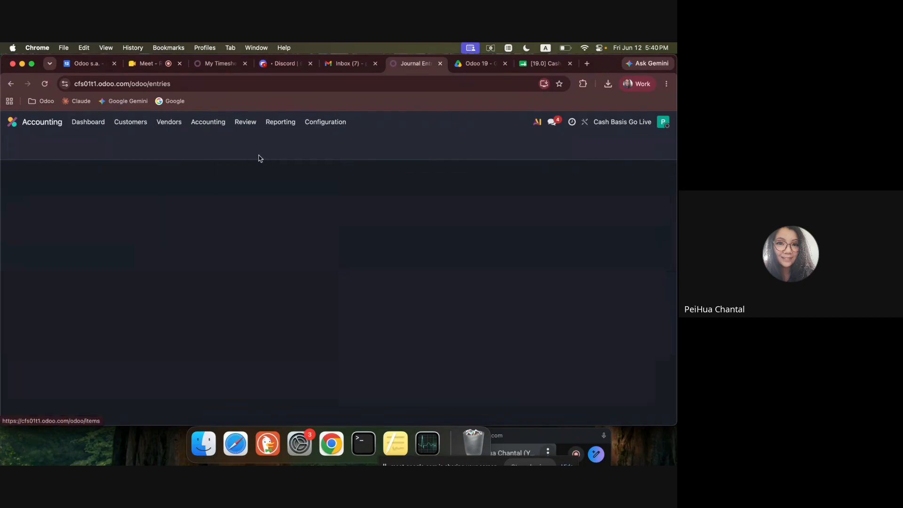
click(441, 143)
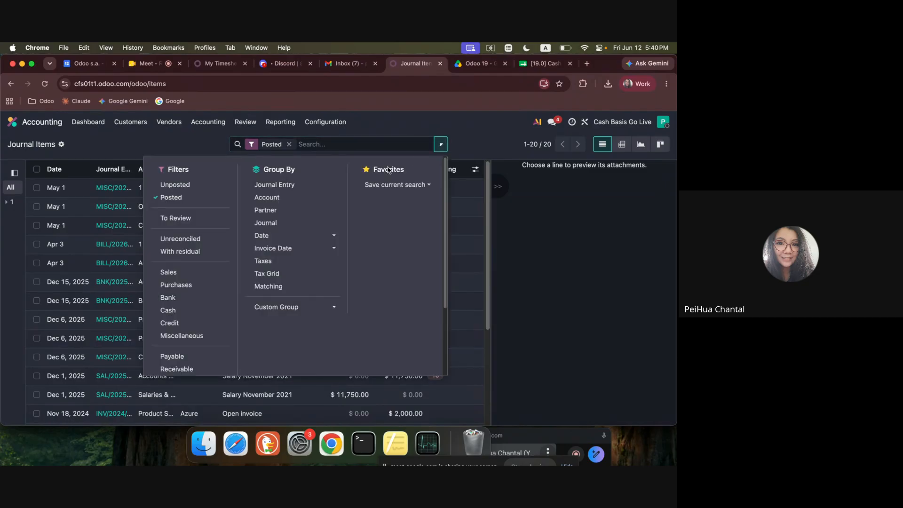
click(277, 195)
click(103, 225)
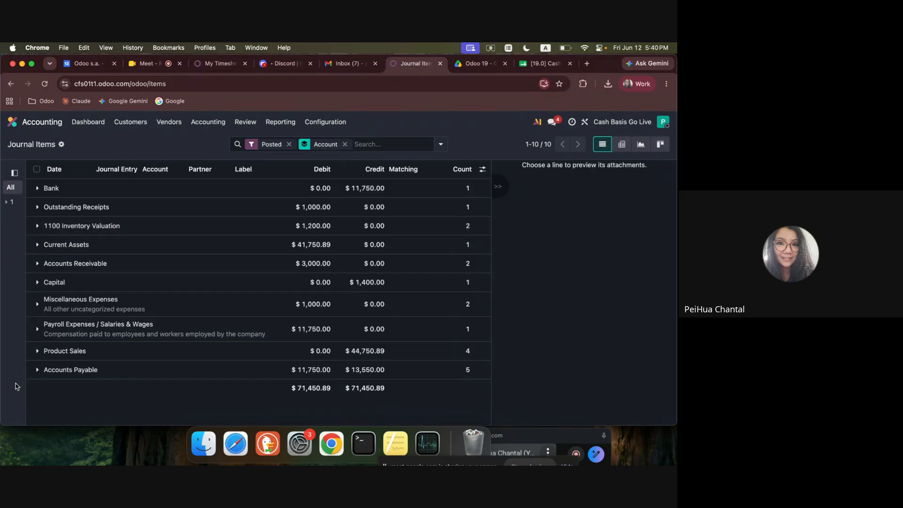
click(45, 373)
scroll(138, 330, down, 3)
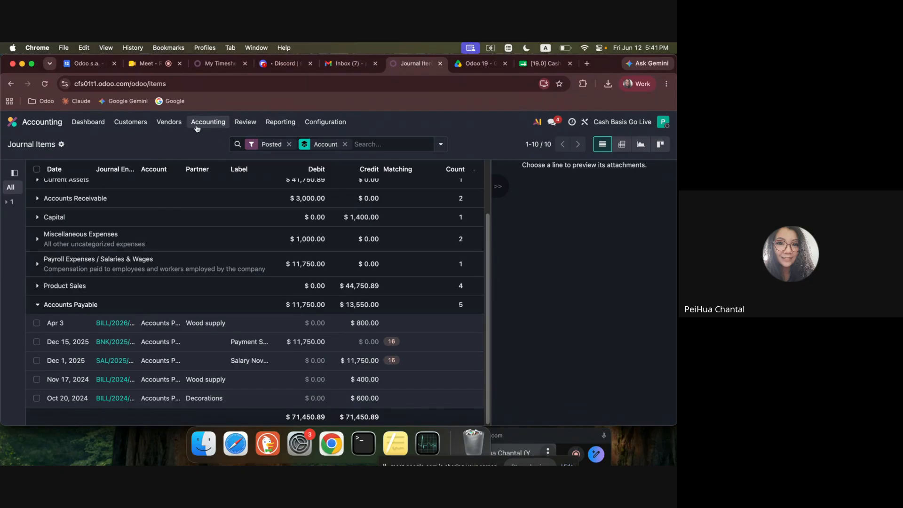
click(130, 122)
click(144, 140)
click(130, 122)
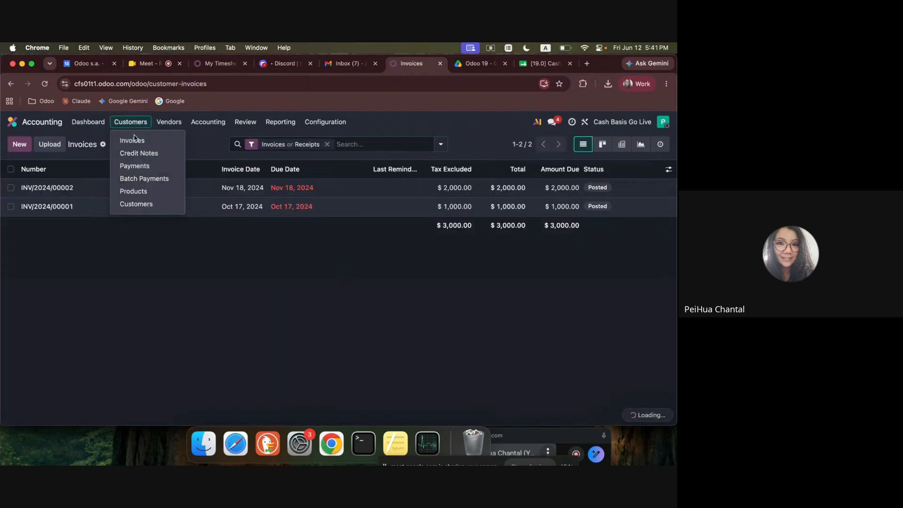
Open the Journal Entries list and group the posted entries by journal
click(208, 122)
click(220, 152)
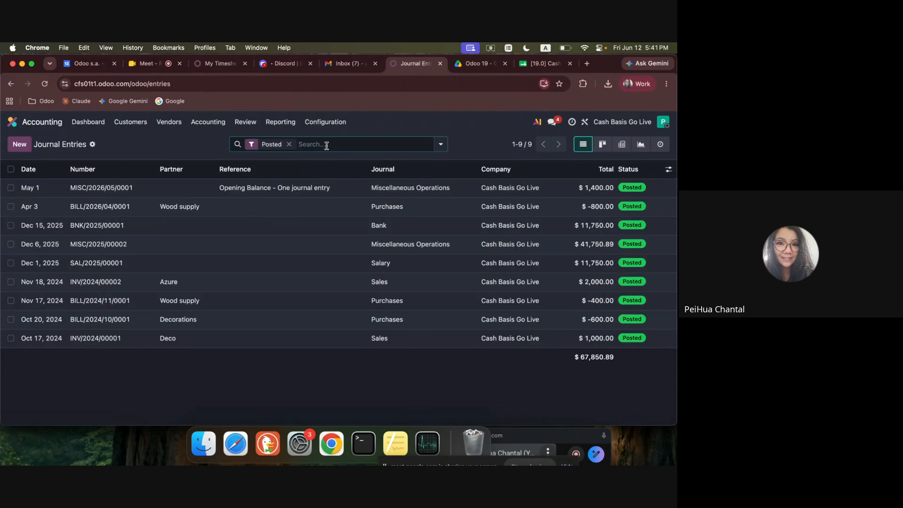
click(441, 144)
click(304, 202)
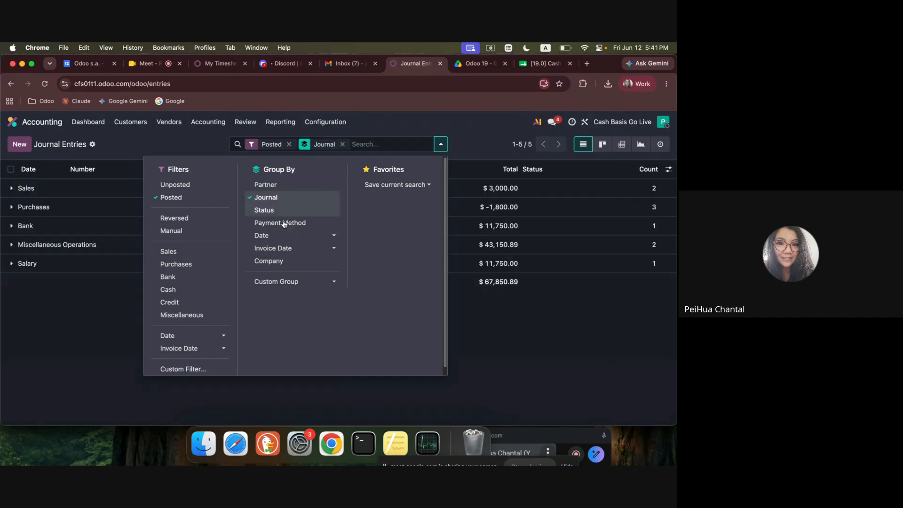
click(115, 304)
Expand the Bank and Miscellaneous Operations groups, review the journal items of entry BNK/2025/00001 and return to the list
click(56, 226)
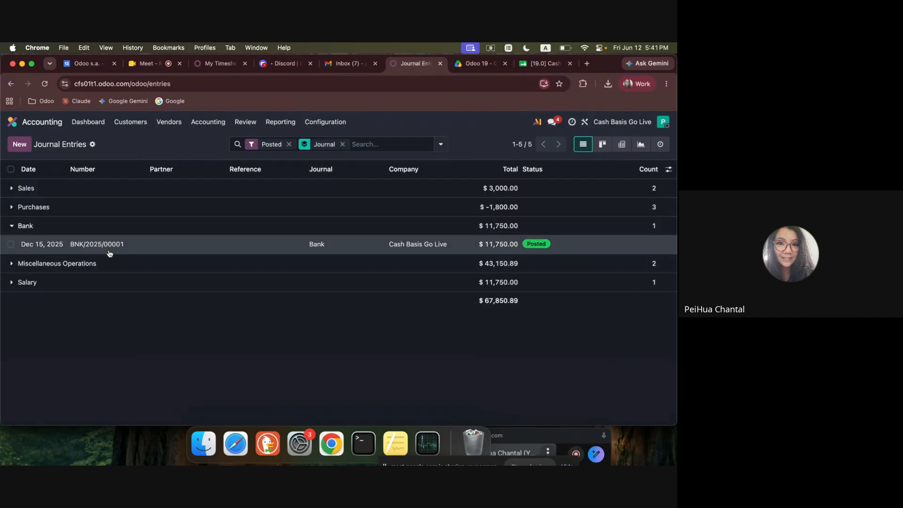
click(109, 266)
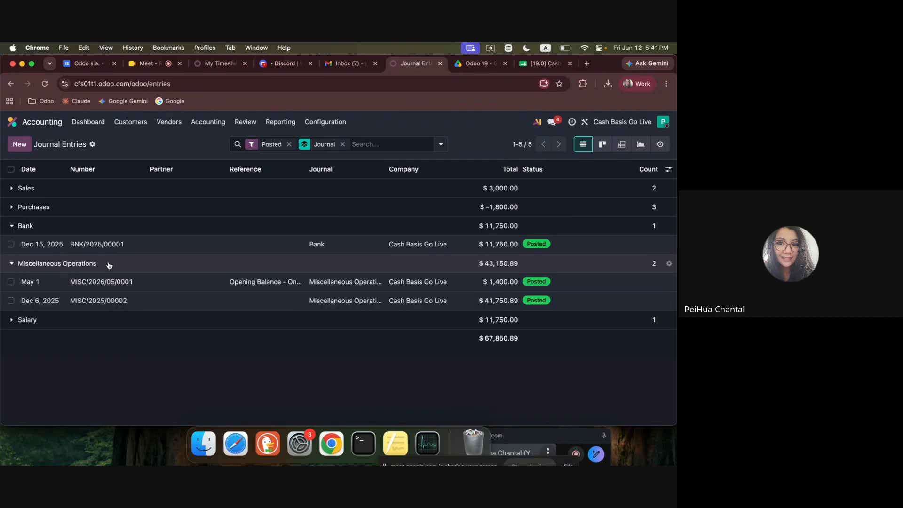
click(120, 244)
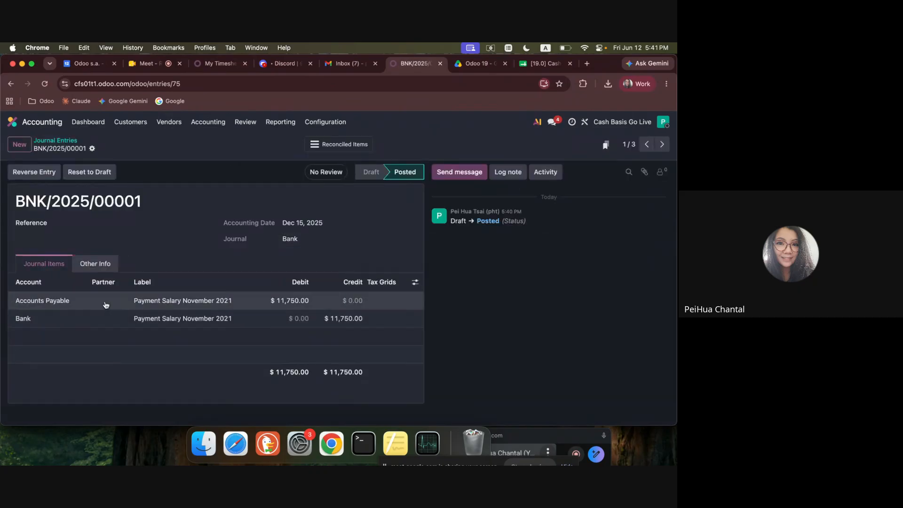
click(68, 141)
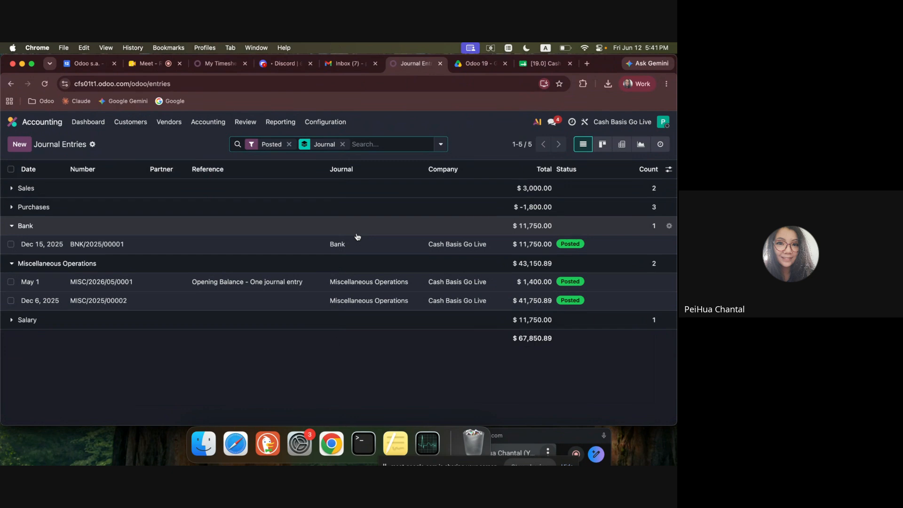
click(162, 66)
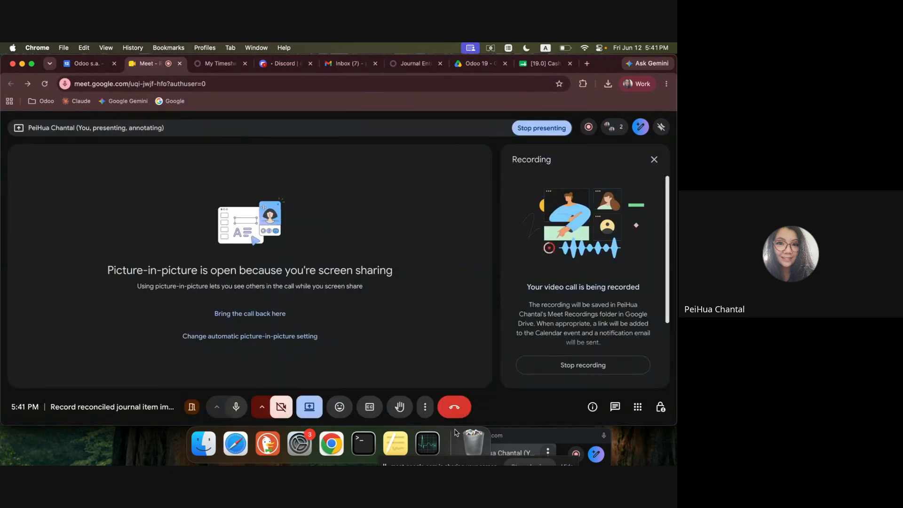